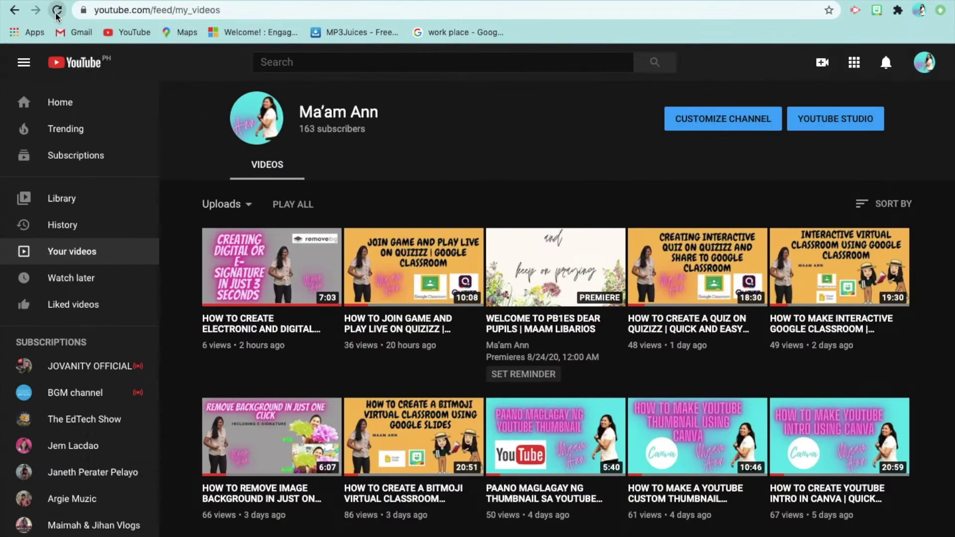
- Reload the YouTube channel videos page twice, then open a new browser tab
{"action": "left_click", "coordinate": [56, 15]}
{"action": "left_click", "coordinate": [56, 15]}
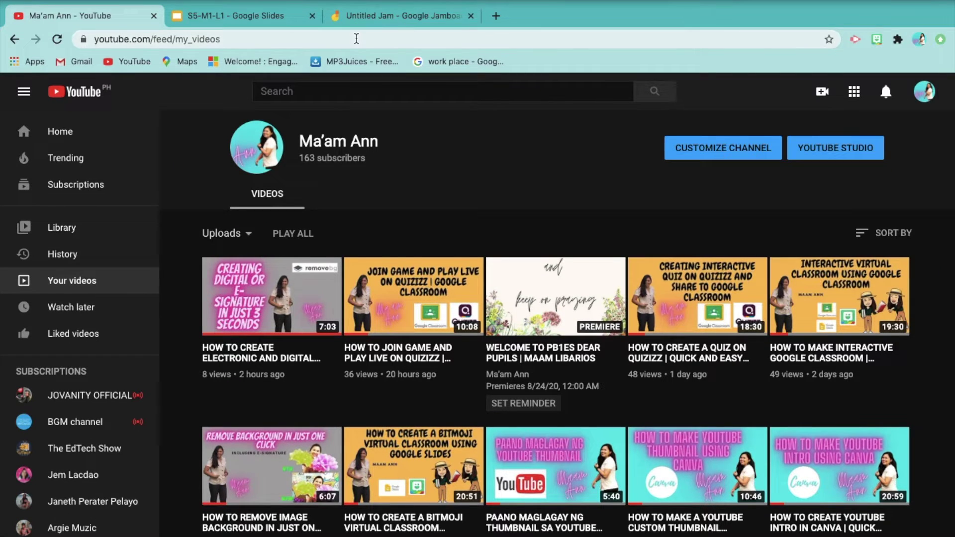
{"action": "left_click", "coordinate": [393, 15]}
- Launch Jamboard from the Google apps list on the new tab to start a blank jam
{"action": "left_click", "coordinate": [496, 15]}
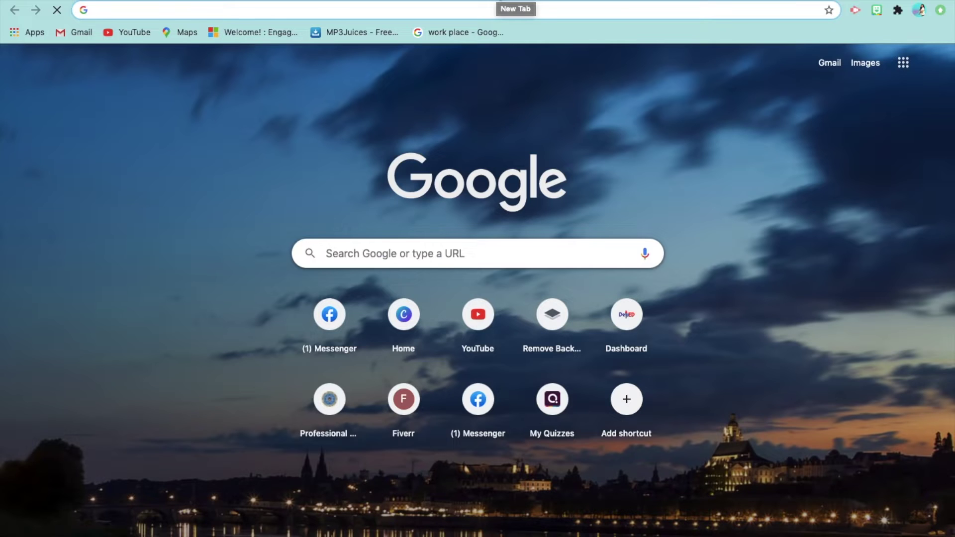
{"action": "left_click", "coordinate": [904, 63]}
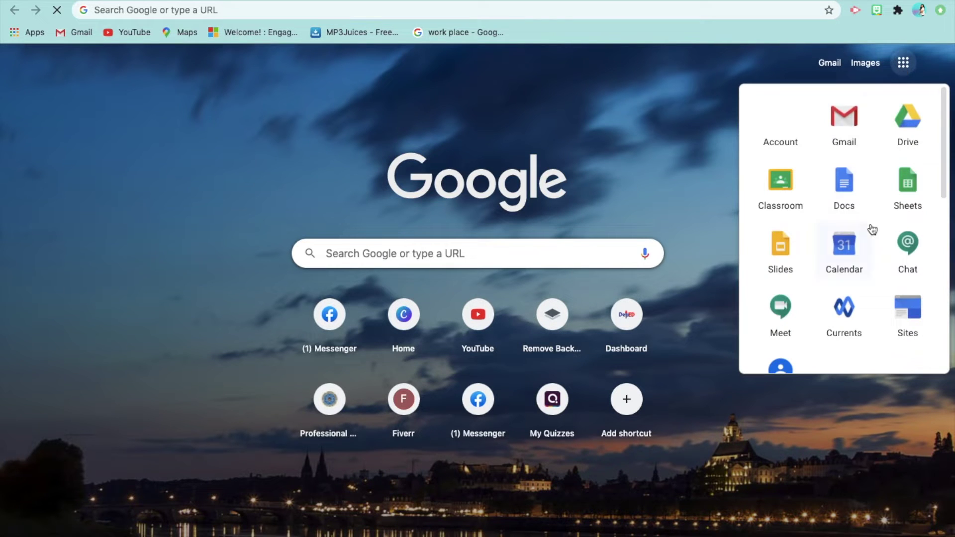
{"action": "scroll", "coordinate": [873, 229], "scroll_direction": "down", "scroll_amount": 7}
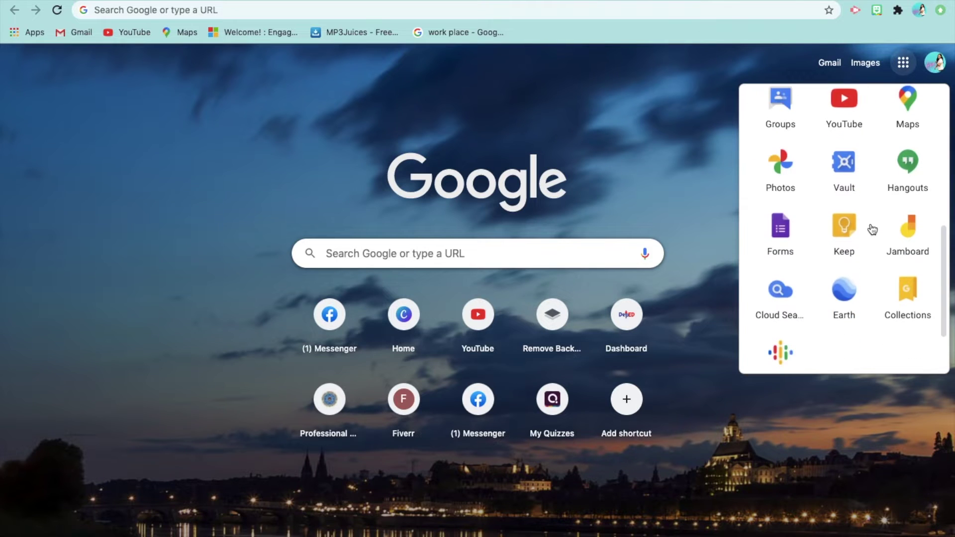
{"action": "scroll", "coordinate": [873, 230], "scroll_direction": "down", "scroll_amount": 3}
{"action": "scroll", "coordinate": [873, 229], "scroll_direction": "up", "scroll_amount": 3}
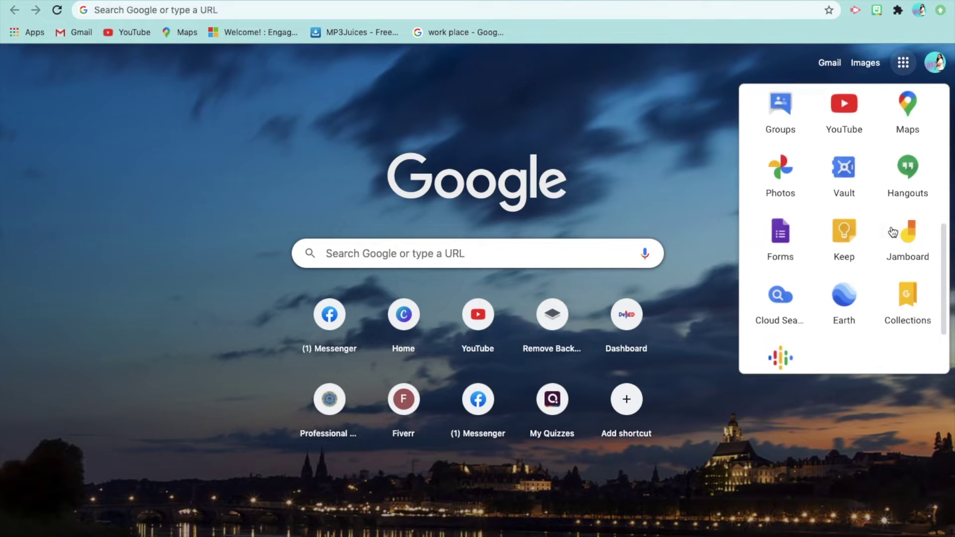
{"action": "left_click", "coordinate": [917, 237]}
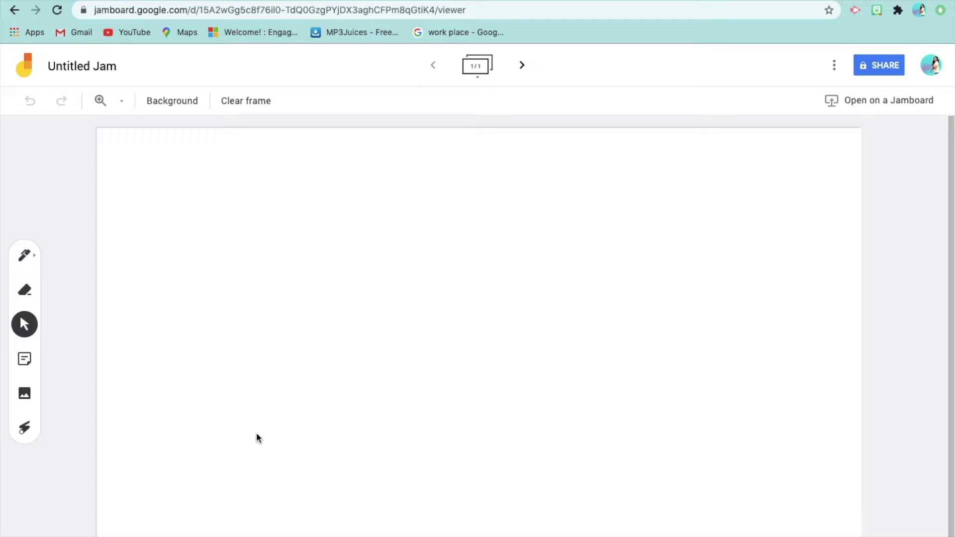
- Rename the Untitled Jam to SCIENCE DEMO
{"action": "left_click", "coordinate": [106, 67]}
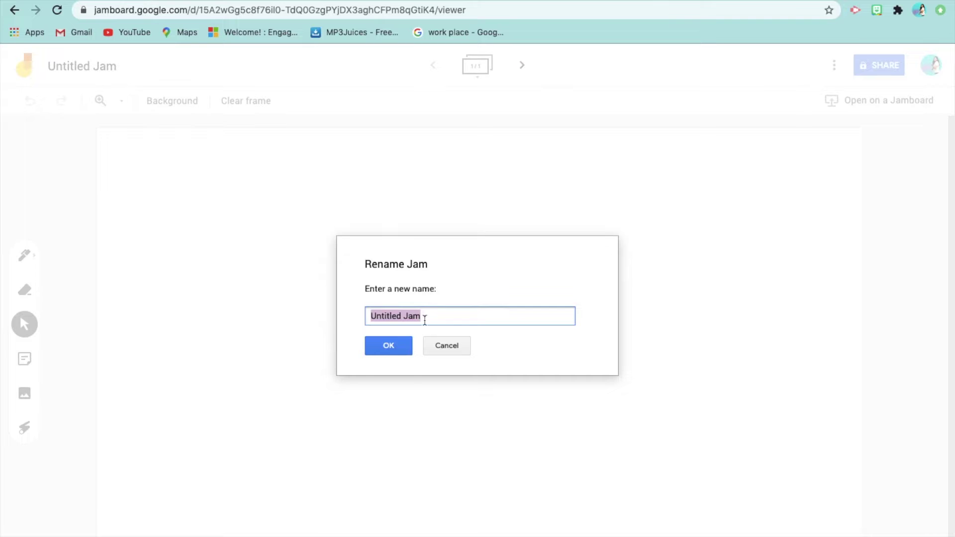
{"action": "type", "text": "SCIE"}
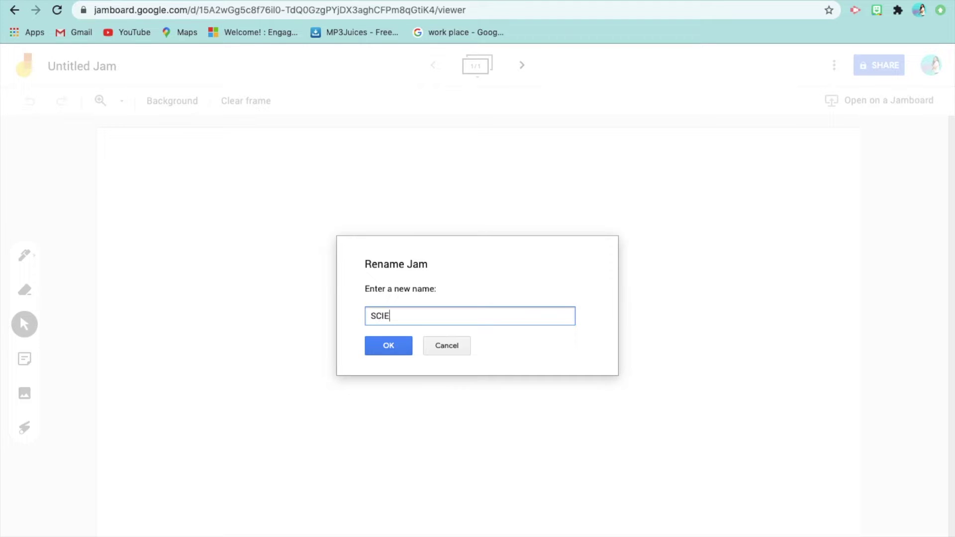
{"action": "type", "text": "NCE DEMO"}
{"action": "left_click", "coordinate": [398, 348]}
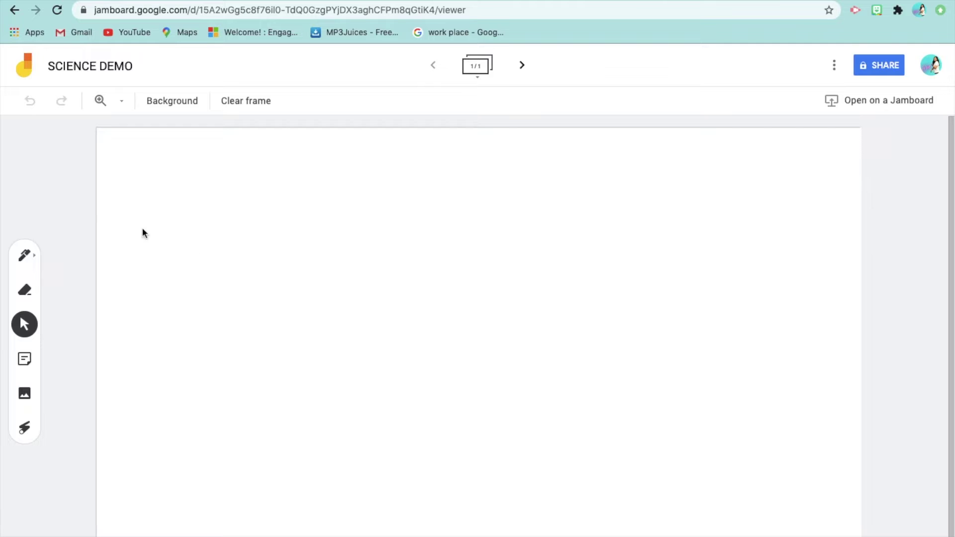
- Look at the zoom level and frame background choices, dismissing a Chrome notification
{"action": "left_click", "coordinate": [128, 106]}
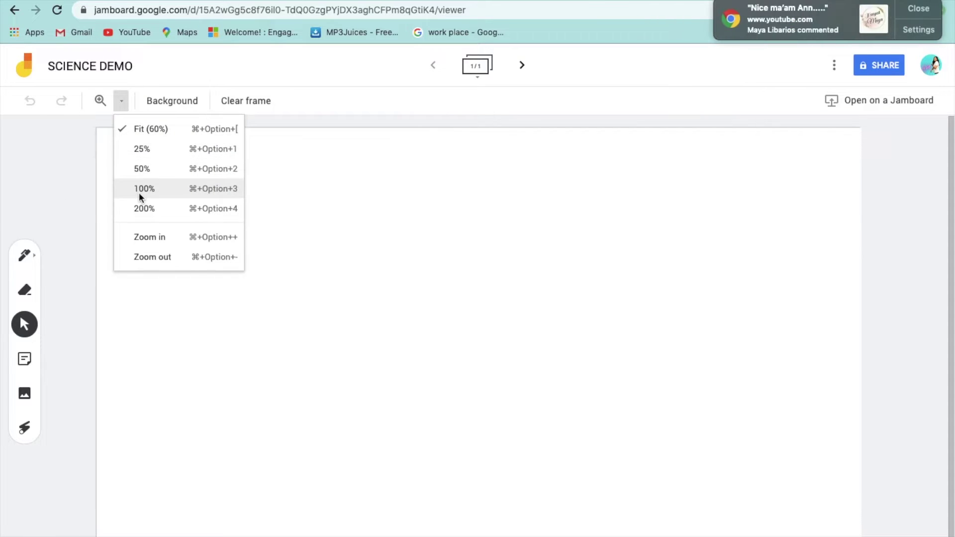
{"action": "left_click", "coordinate": [919, 9]}
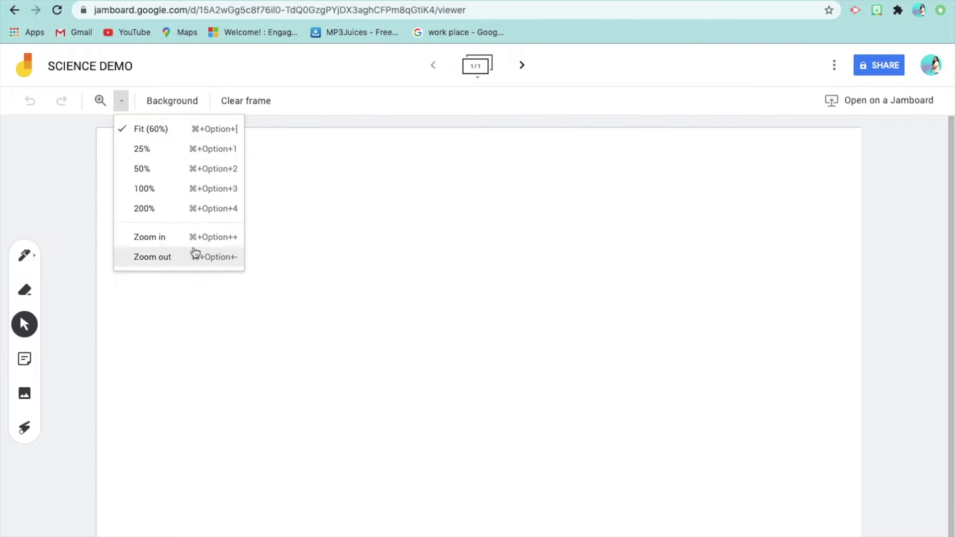
{"action": "left_click", "coordinate": [183, 102]}
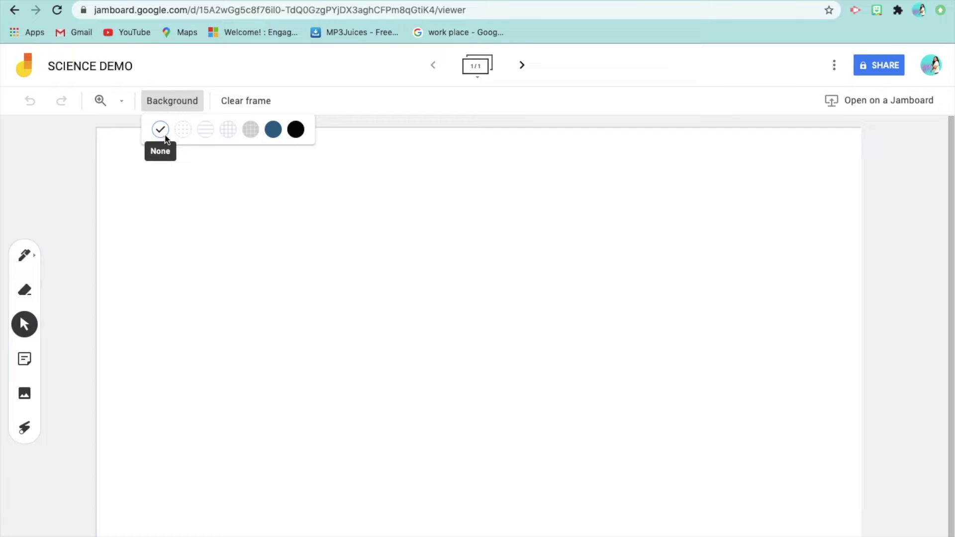
{"action": "left_click", "coordinate": [183, 129]}
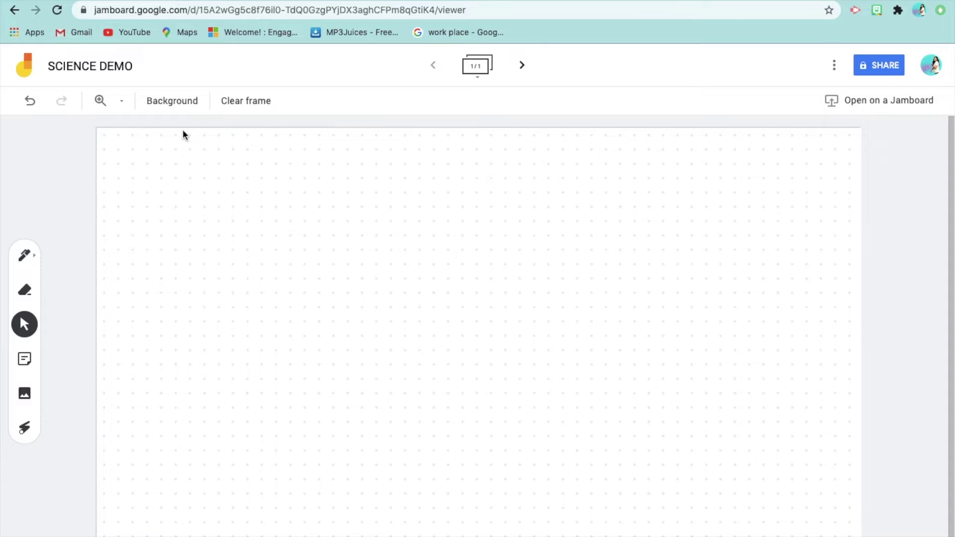
{"action": "left_click", "coordinate": [188, 104]}
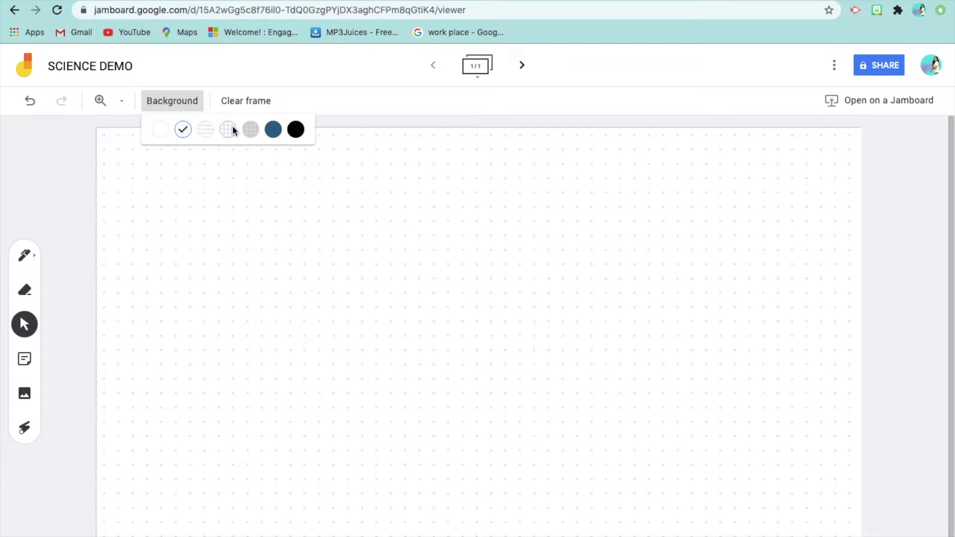
{"action": "left_click", "coordinate": [206, 130]}
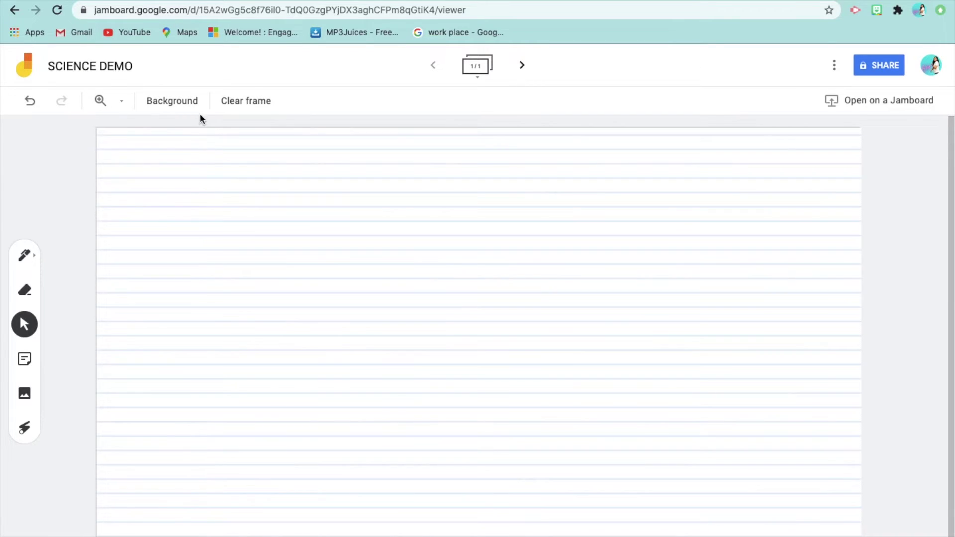
{"action": "left_click", "coordinate": [193, 104]}
{"action": "left_click", "coordinate": [228, 130]}
{"action": "left_click", "coordinate": [194, 106]}
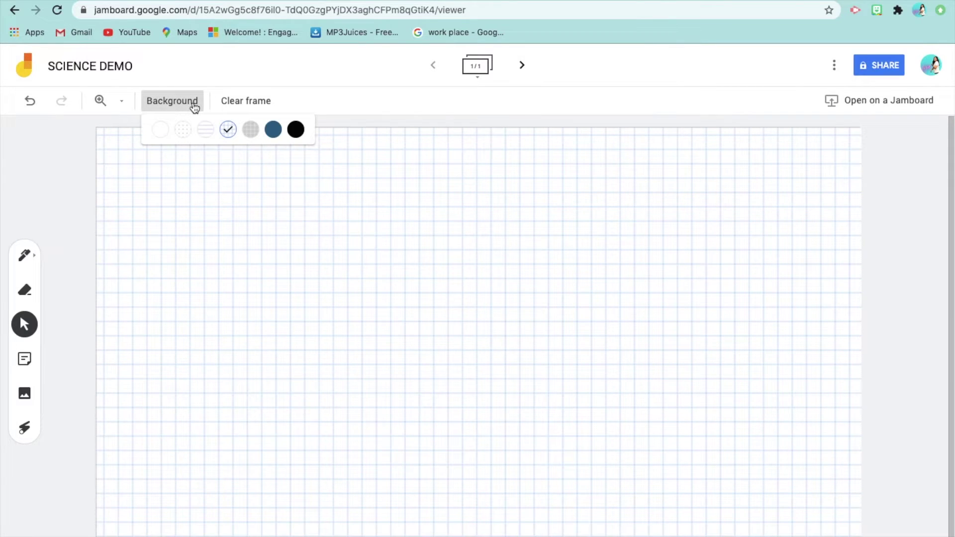
{"action": "left_click", "coordinate": [245, 131]}
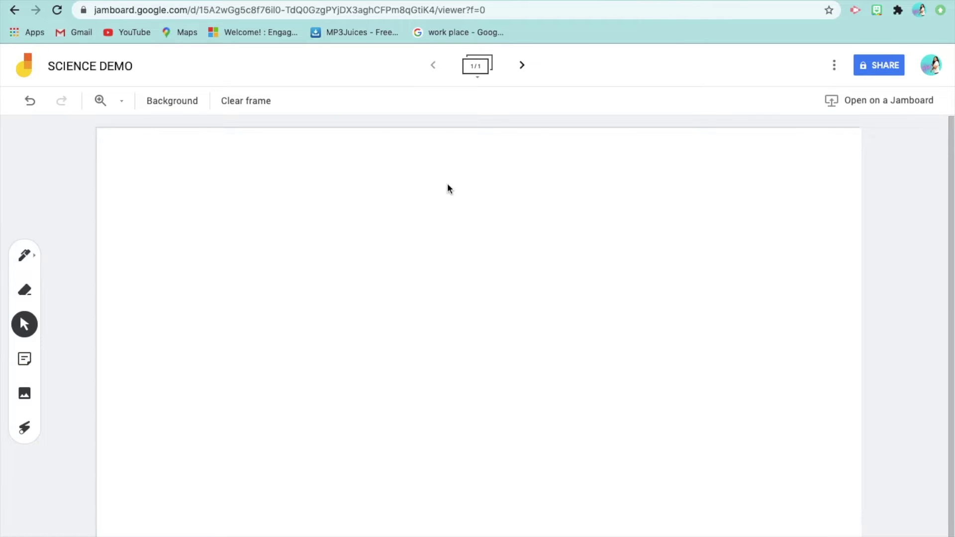
{"action": "left_click", "coordinate": [465, 64]}
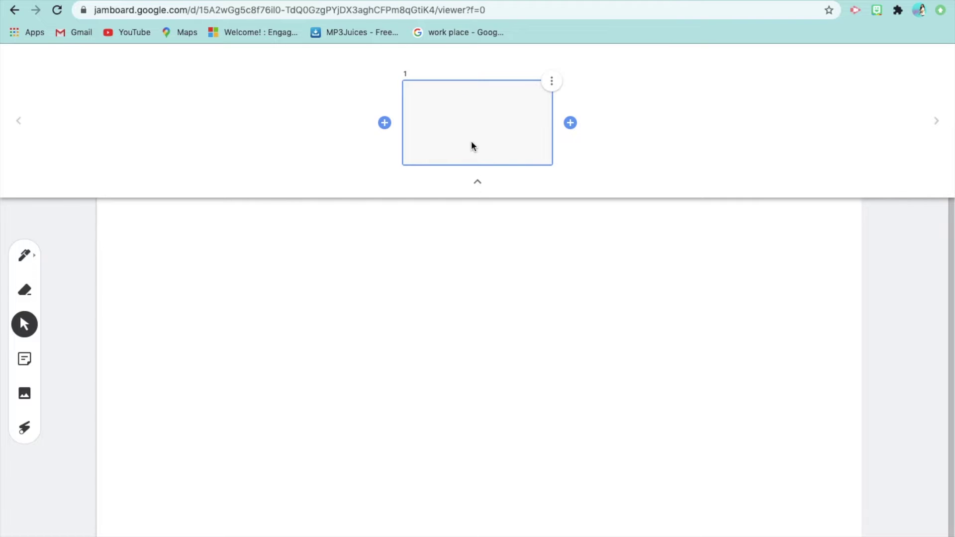
- Duplicate frame 1, then frame 2, to make three frames, returning to frame 1
{"action": "left_click", "coordinate": [552, 82]}
{"action": "left_click", "coordinate": [533, 85]}
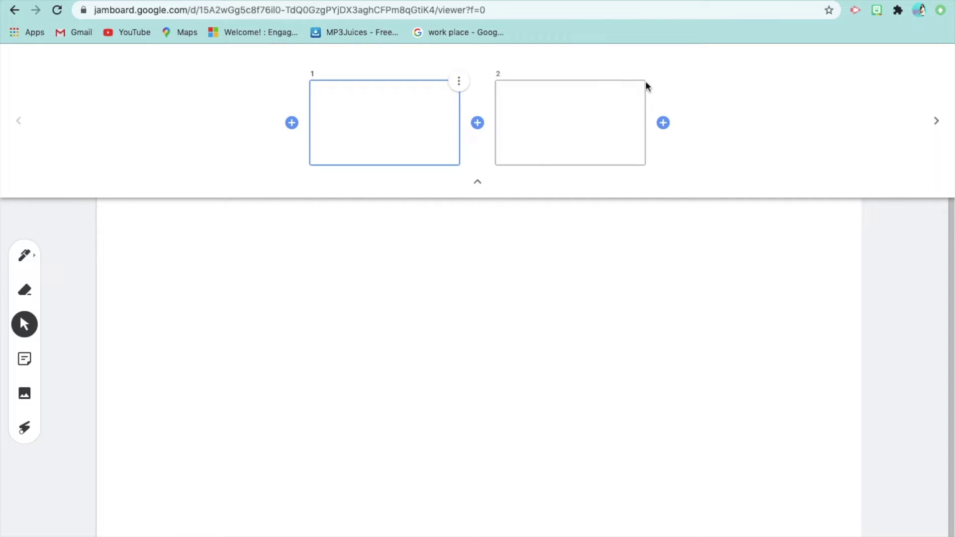
{"action": "left_click", "coordinate": [645, 81]}
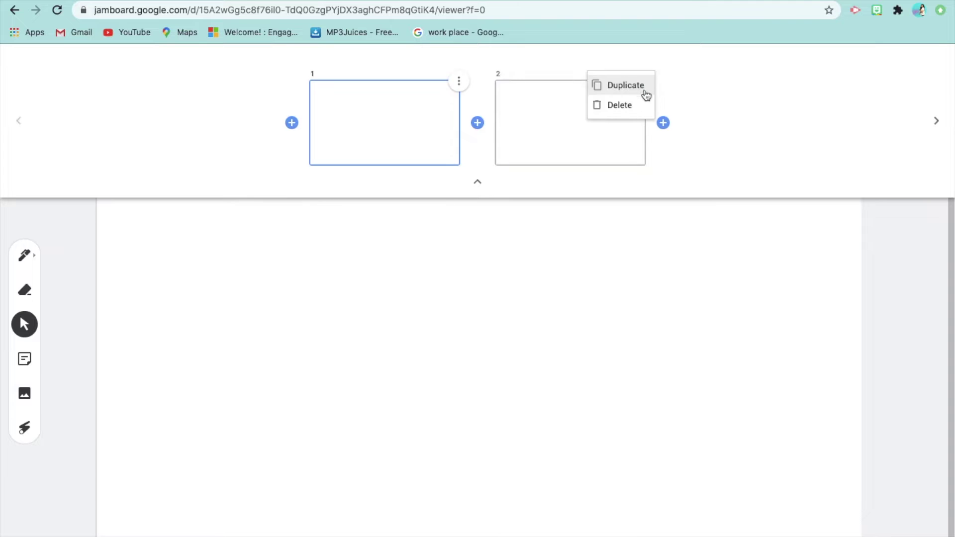
{"action": "left_click", "coordinate": [645, 88]}
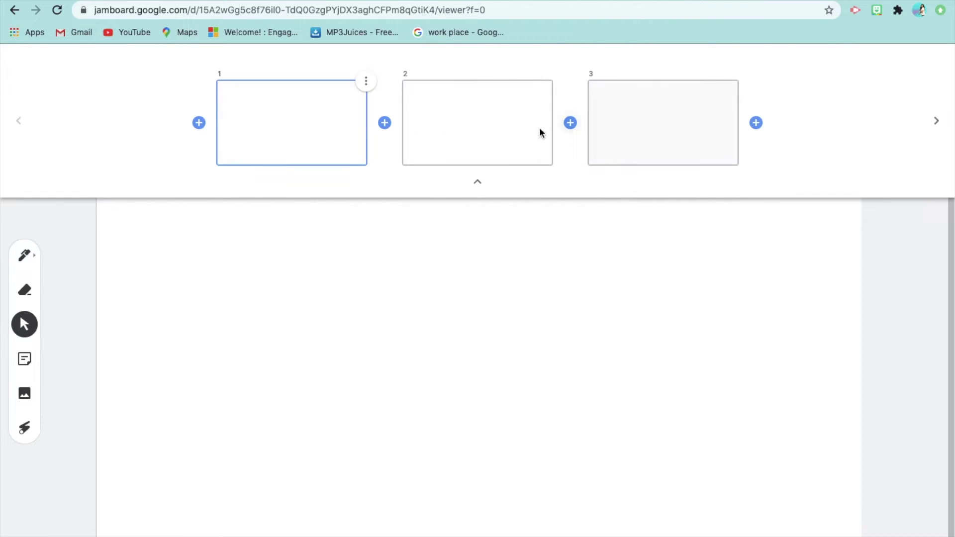
{"action": "left_click", "coordinate": [516, 220]}
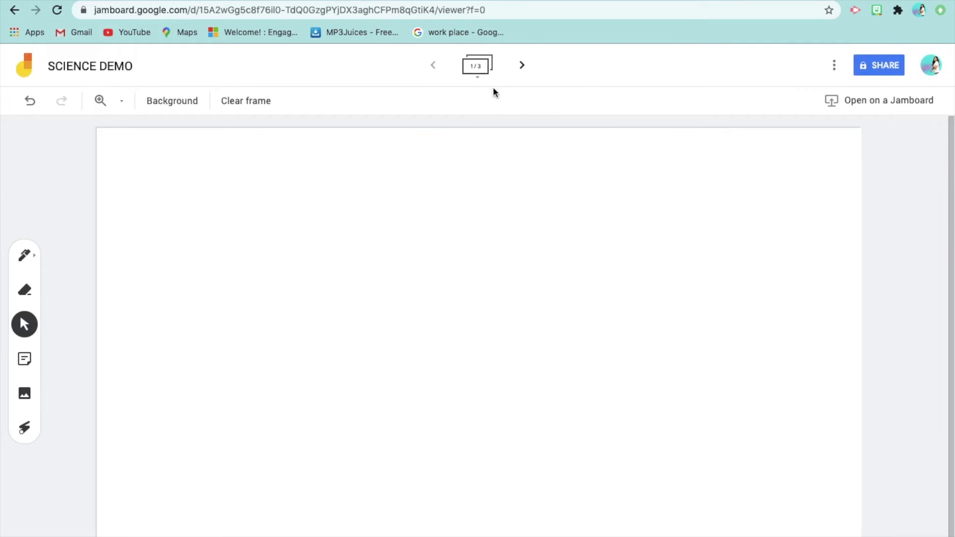
- Give frame 1 a dotted background
{"action": "left_click", "coordinate": [523, 66]}
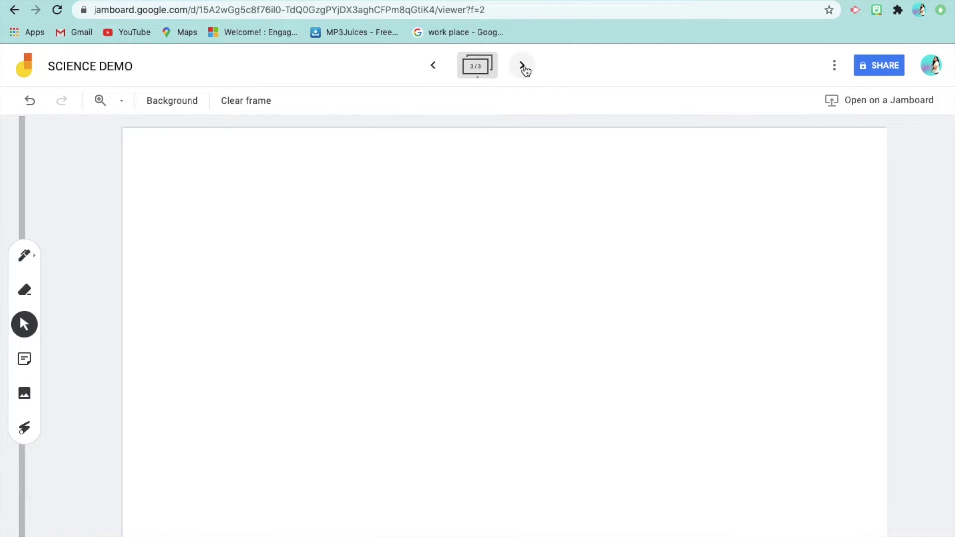
{"action": "left_click", "coordinate": [434, 67]}
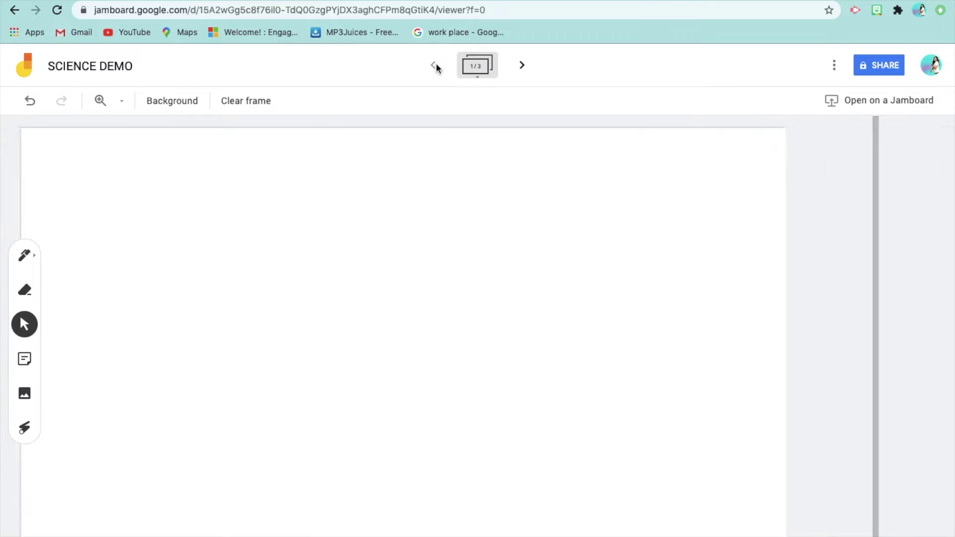
{"action": "left_click", "coordinate": [180, 101]}
{"action": "left_click", "coordinate": [183, 130]}
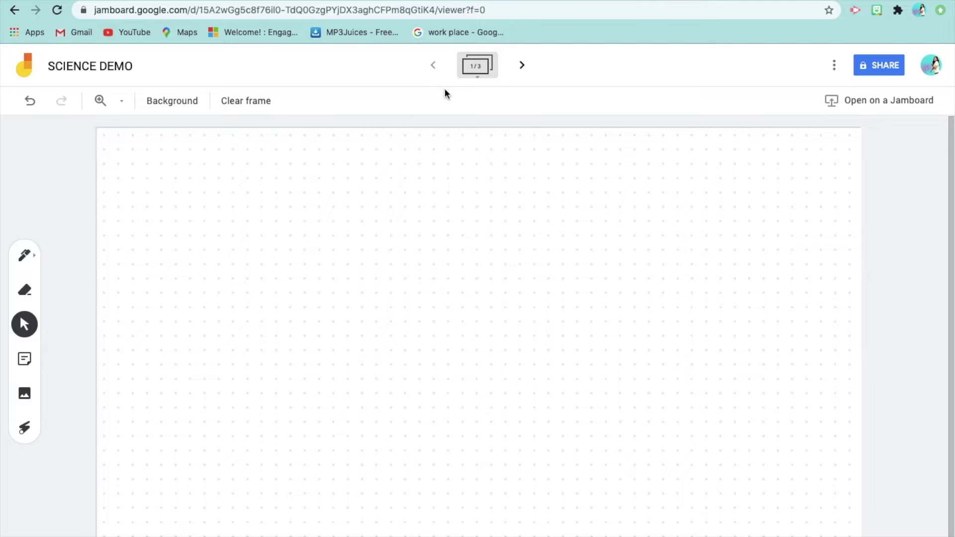
- Give frame 2 a ruled-lines background and frame 3 a grid background
{"action": "left_click", "coordinate": [519, 65]}
{"action": "left_click", "coordinate": [187, 106]}
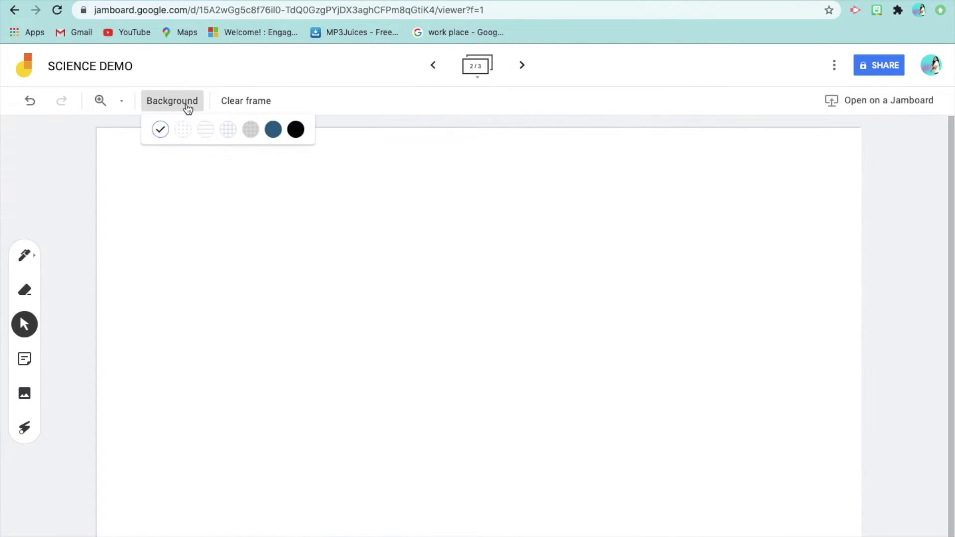
{"action": "left_click", "coordinate": [204, 130]}
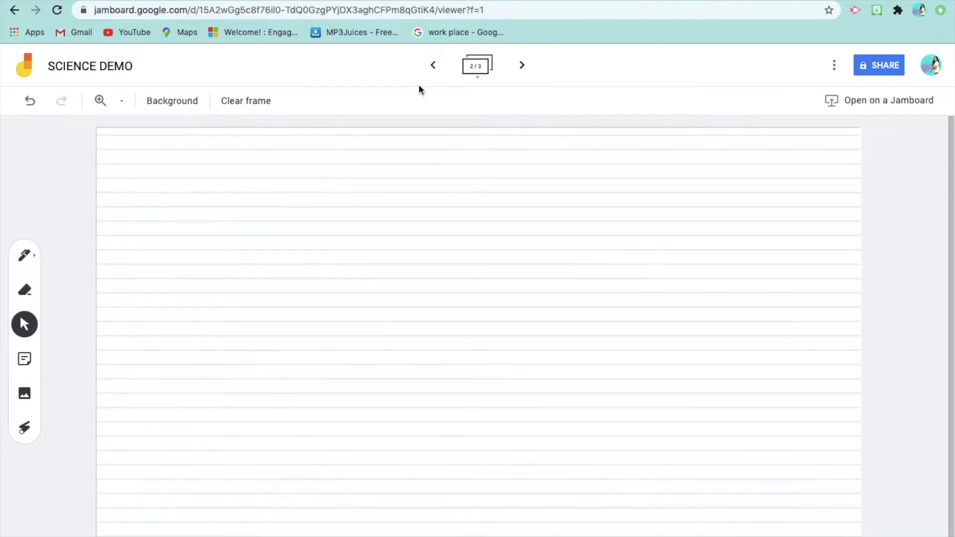
{"action": "left_click", "coordinate": [519, 66]}
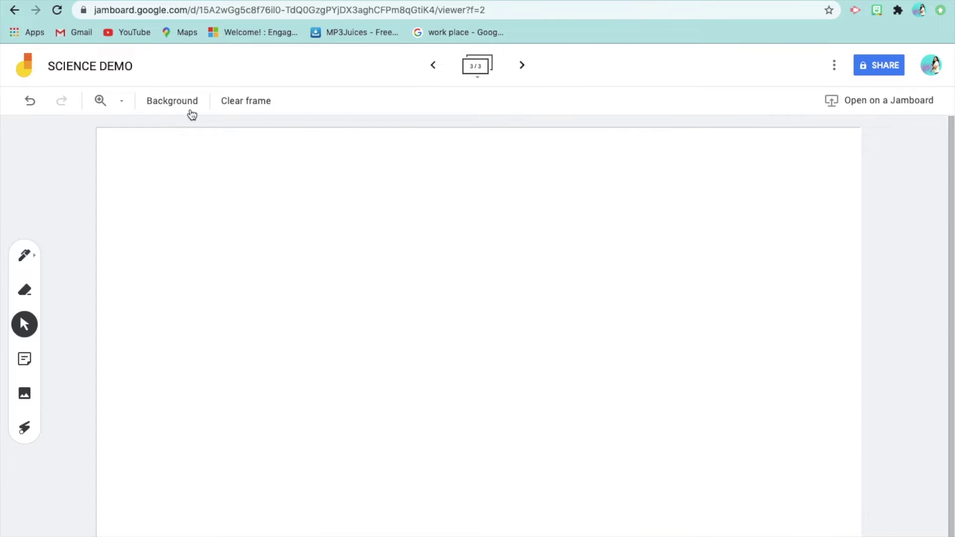
{"action": "left_click", "coordinate": [186, 104]}
{"action": "left_click", "coordinate": [229, 128]}
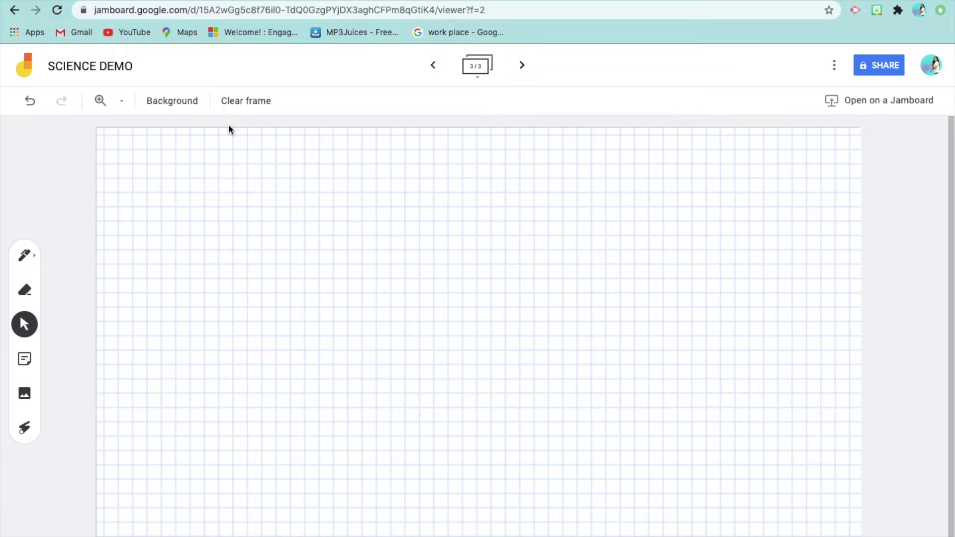
- Review all frames in the overview, keep frame 3's grid, and return to frame 2
{"action": "left_click", "coordinate": [472, 66]}
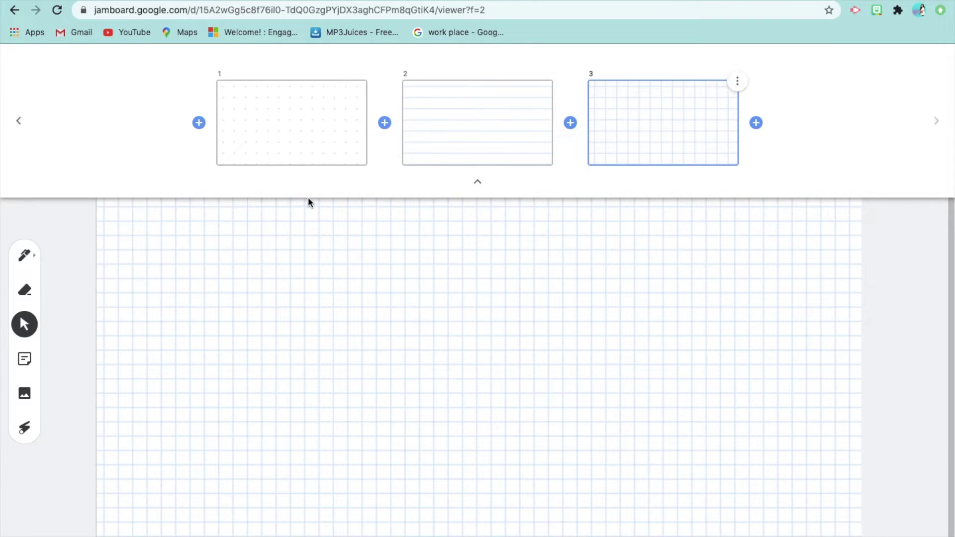
{"action": "left_click", "coordinate": [478, 183]}
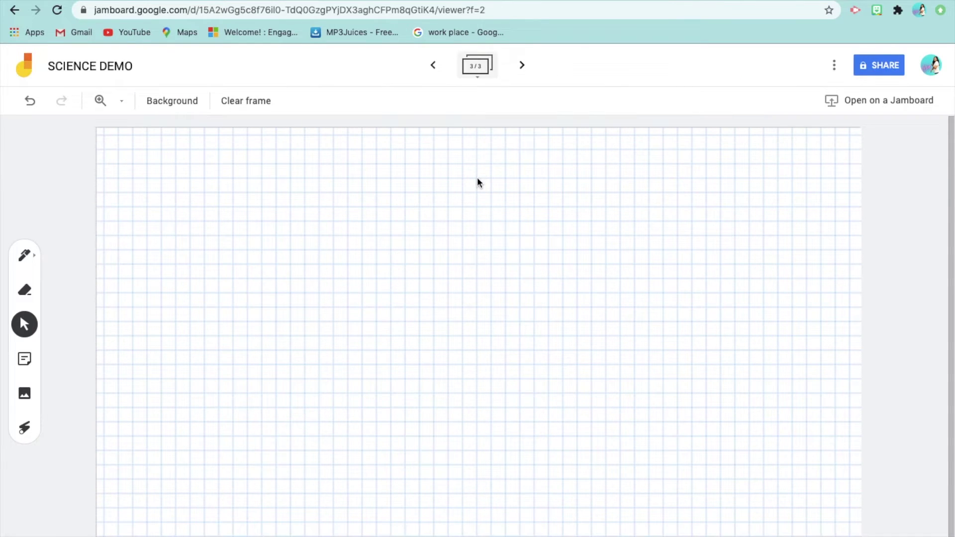
{"action": "left_click", "coordinate": [177, 99]}
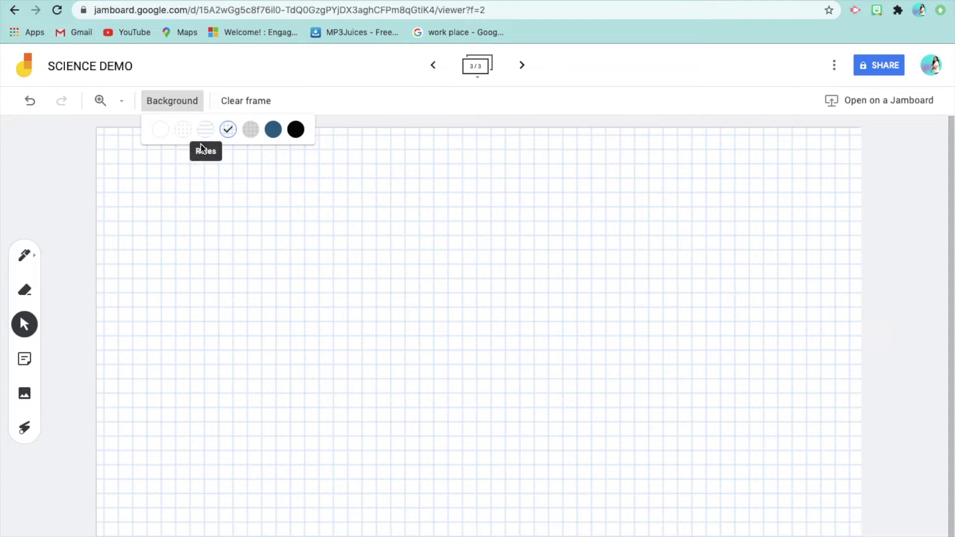
{"action": "left_click", "coordinate": [290, 204]}
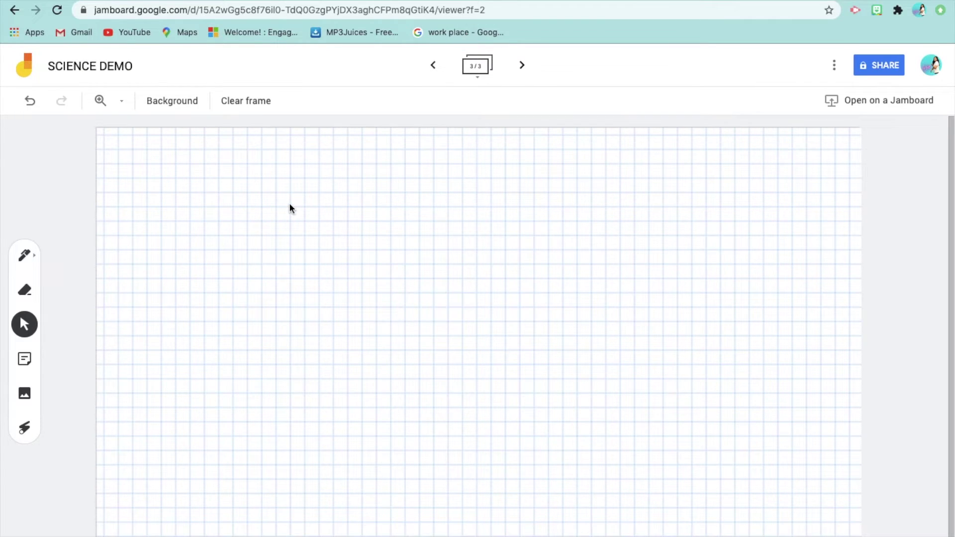
{"action": "left_click", "coordinate": [434, 75]}
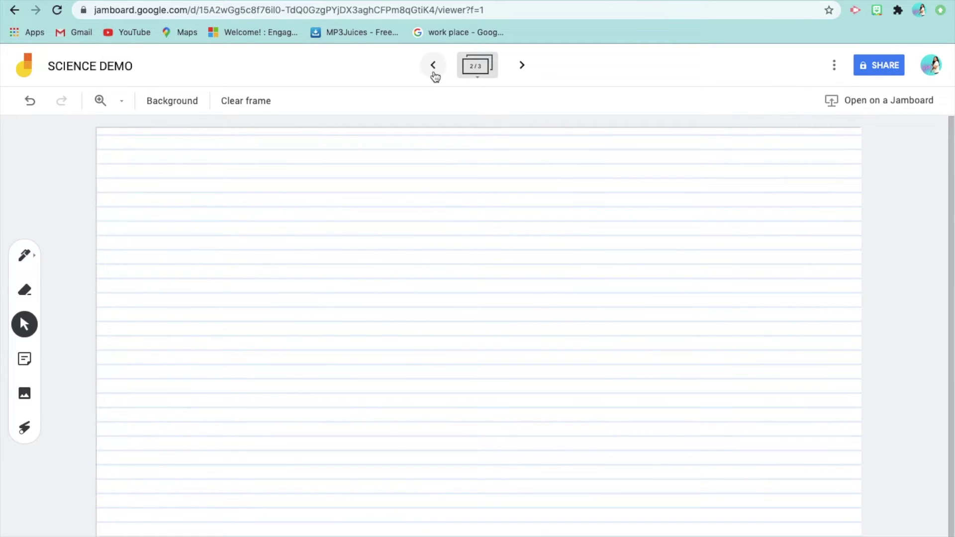
- Handwrite the letters A, n, n in black pen on the lined frame
{"action": "left_click", "coordinate": [24, 256]}
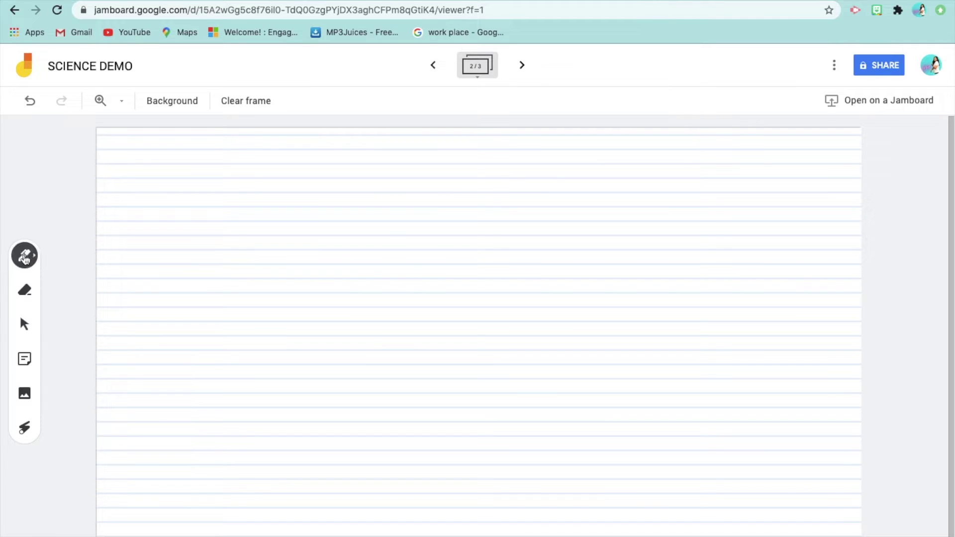
{"action": "left_click", "coordinate": [30, 256]}
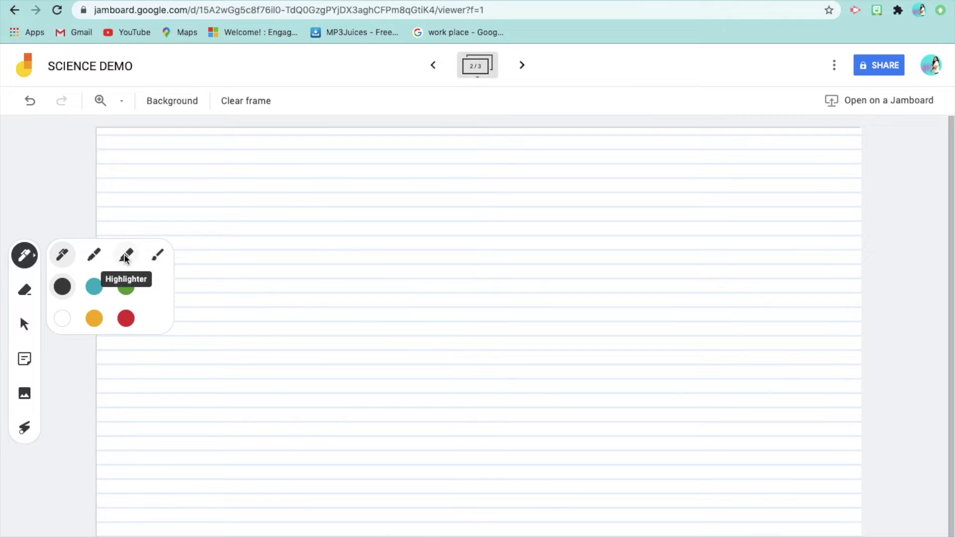
{"action": "left_click", "coordinate": [64, 256]}
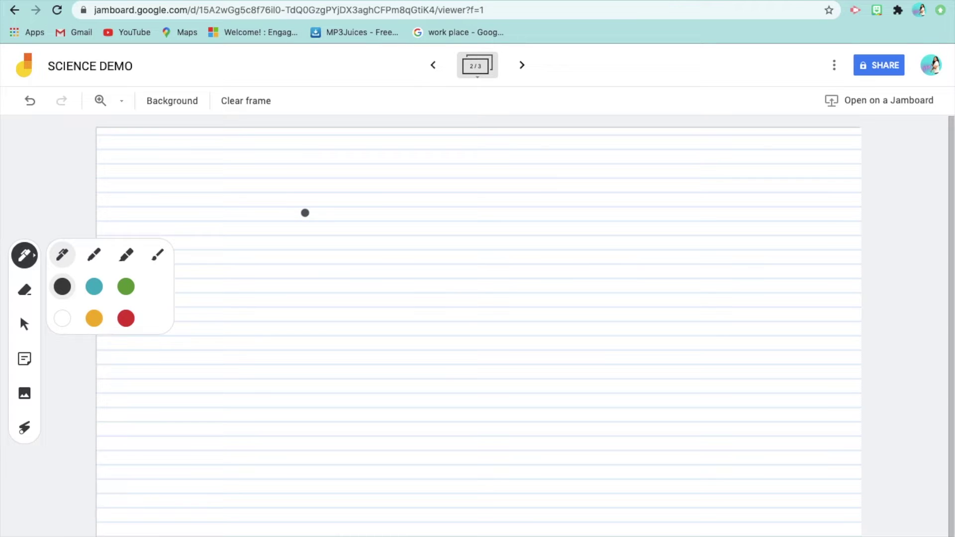
{"action": "left_click_drag", "start_coordinate": [324, 204], "coordinate": [292, 345]}
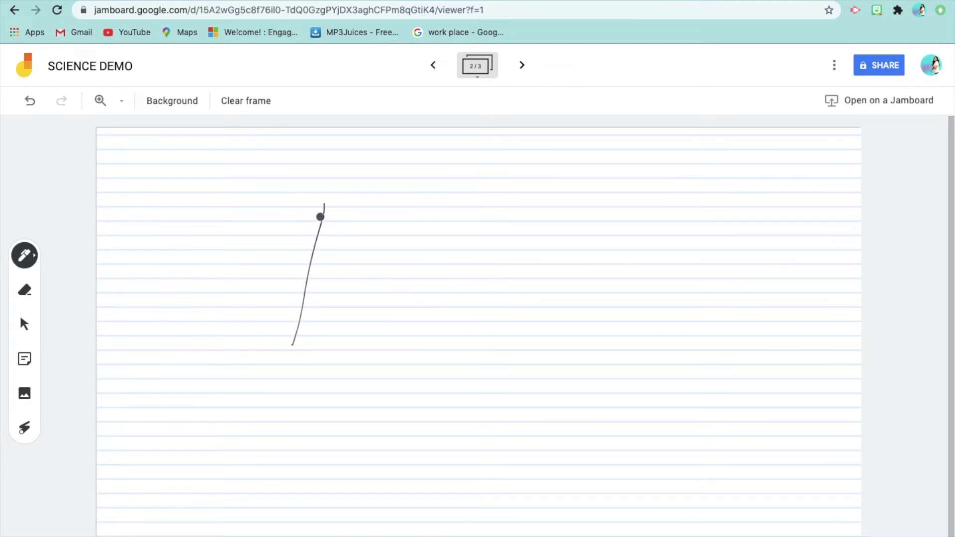
{"action": "left_click_drag", "start_coordinate": [325, 218], "coordinate": [368, 315]}
{"action": "mouse_move", "coordinate": [265, 293]}
{"action": "left_mouse_down"}
{"action": "mouse_move", "coordinate": [364, 271]}
{"action": "mouse_move", "coordinate": [413, 305]}
{"action": "left_mouse_up"}
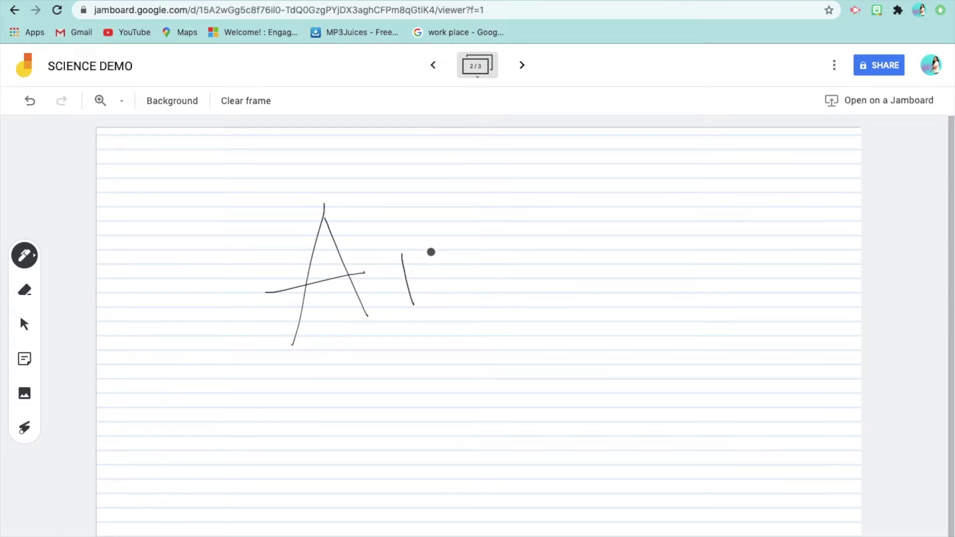
{"action": "mouse_move", "coordinate": [405, 266]}
{"action": "left_mouse_down"}
{"action": "mouse_move", "coordinate": [448, 286]}
{"action": "mouse_move", "coordinate": [455, 304]}
{"action": "left_mouse_up"}
{"action": "mouse_move", "coordinate": [474, 255]}
{"action": "left_mouse_down"}
{"action": "mouse_move", "coordinate": [473, 269]}
{"action": "mouse_move", "coordinate": [473, 248]}
{"action": "mouse_move", "coordinate": [520, 297]}
{"action": "left_mouse_up"}
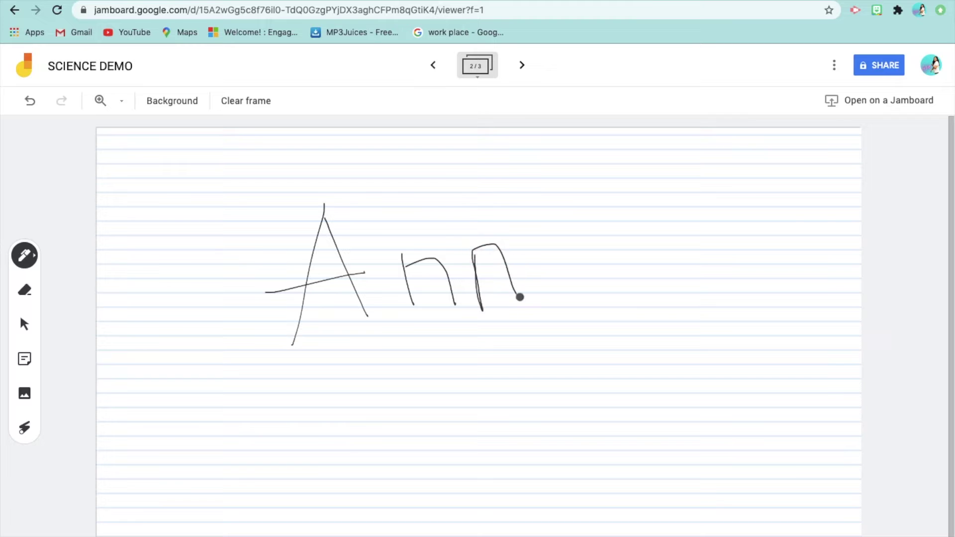
- Scribble teal marker across the handwritten word
{"action": "left_click", "coordinate": [24, 256]}
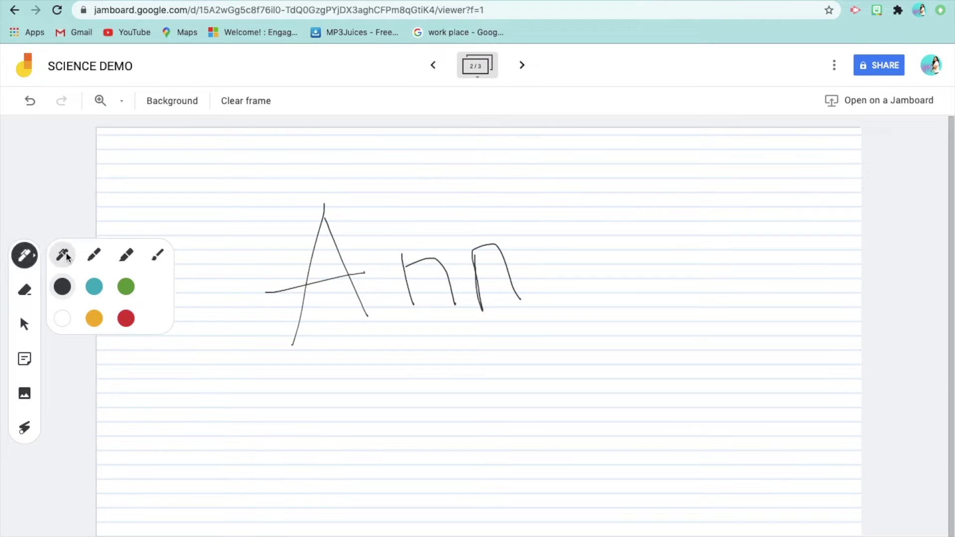
{"action": "left_click", "coordinate": [125, 257]}
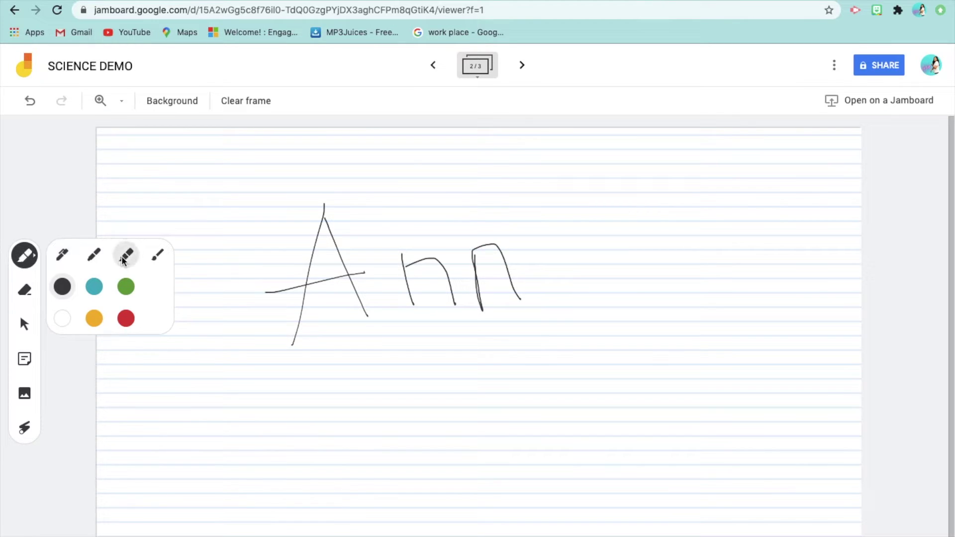
{"action": "left_click", "coordinate": [94, 286]}
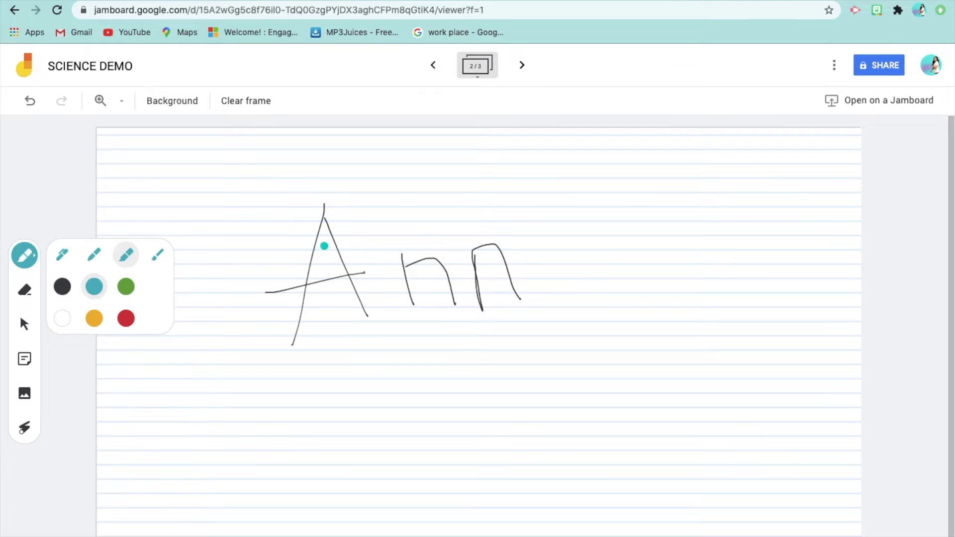
{"action": "mouse_move", "coordinate": [286, 251]}
{"action": "left_mouse_down"}
{"action": "mouse_move", "coordinate": [275, 312]}
{"action": "mouse_move", "coordinate": [490, 247]}
{"action": "mouse_move", "coordinate": [333, 326]}
{"action": "mouse_move", "coordinate": [409, 309]}
{"action": "mouse_move", "coordinate": [502, 269]}
{"action": "left_mouse_up"}
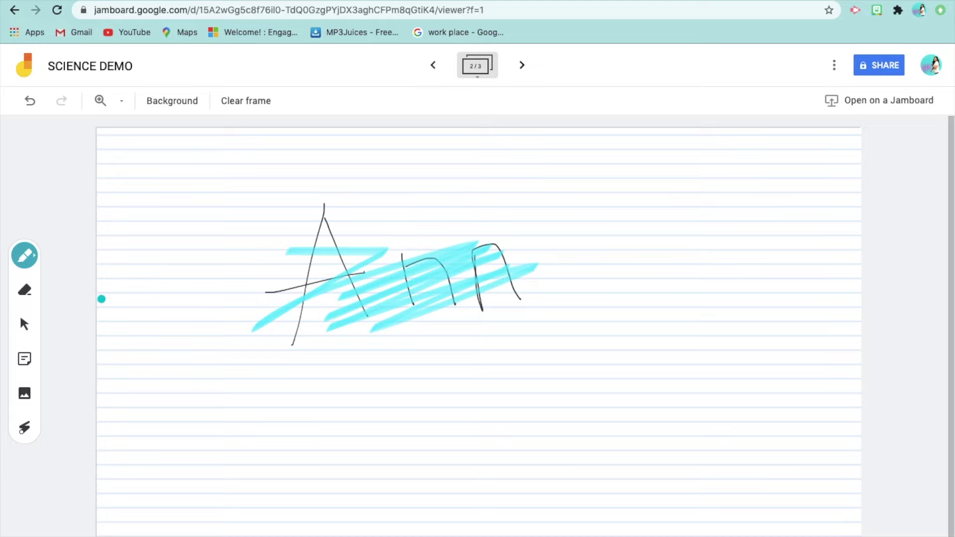
- Paint red brush loops to the right of the word
{"action": "left_click", "coordinate": [27, 256]}
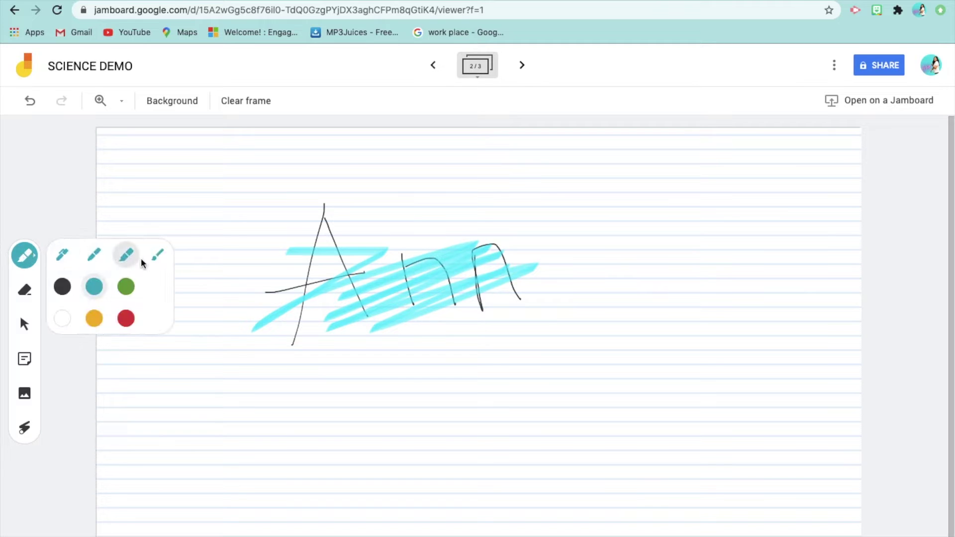
{"action": "left_click", "coordinate": [163, 257]}
{"action": "left_click", "coordinate": [126, 318]}
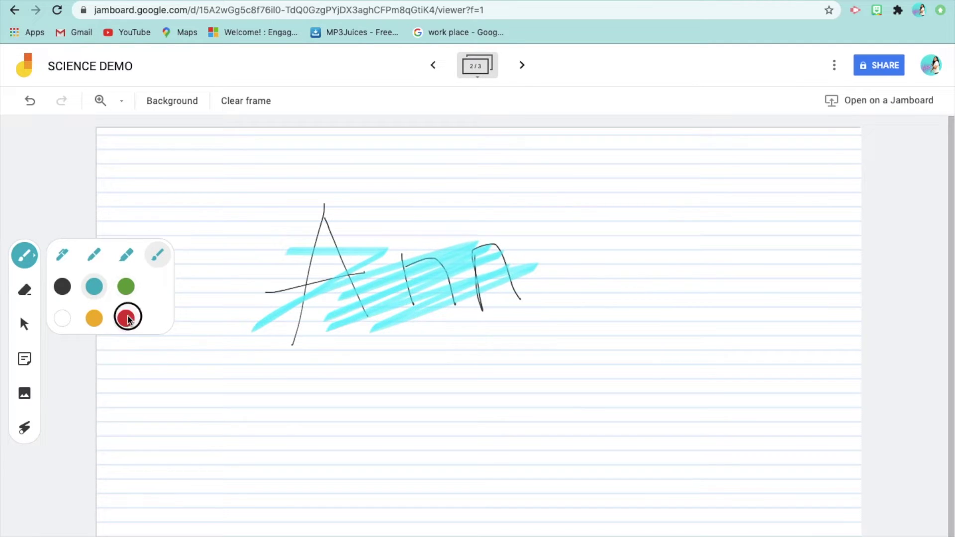
{"action": "mouse_move", "coordinate": [421, 178]}
{"action": "left_mouse_down"}
{"action": "mouse_move", "coordinate": [475, 210]}
{"action": "mouse_move", "coordinate": [560, 209]}
{"action": "mouse_move", "coordinate": [591, 179]}
{"action": "mouse_move", "coordinate": [654, 272]}
{"action": "mouse_move", "coordinate": [686, 284]}
{"action": "mouse_move", "coordinate": [712, 345]}
{"action": "mouse_move", "coordinate": [602, 359]}
{"action": "mouse_move", "coordinate": [537, 250]}
{"action": "left_mouse_up"}
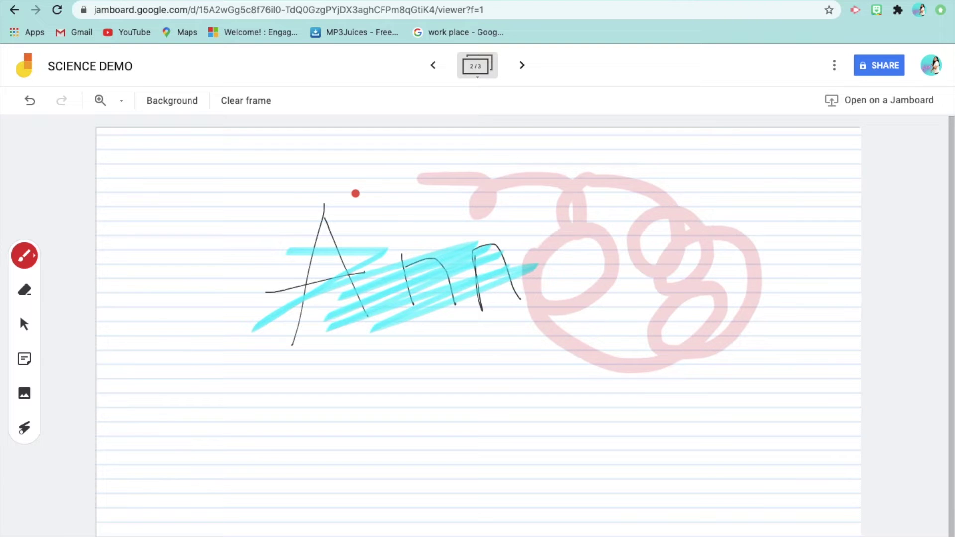
- Reset the drawing tool to a black standard pen and switch to the Eraser
{"action": "left_click", "coordinate": [31, 254]}
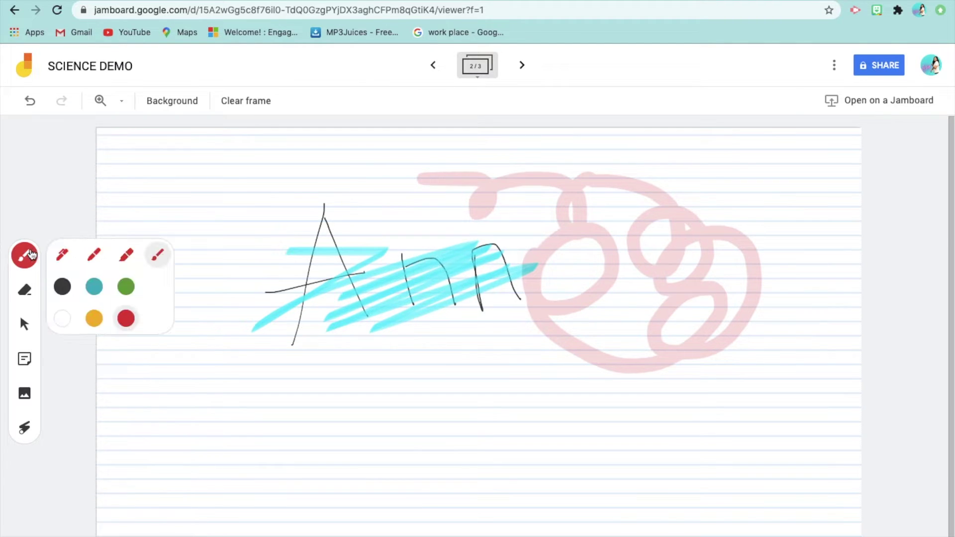
{"action": "left_click", "coordinate": [62, 254]}
{"action": "left_click", "coordinate": [62, 287]}
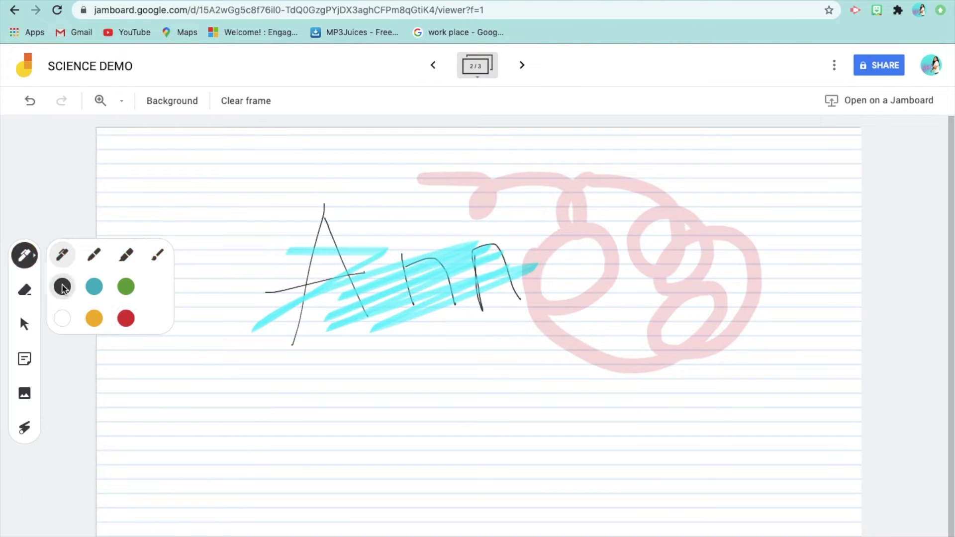
{"action": "left_click", "coordinate": [31, 295]}
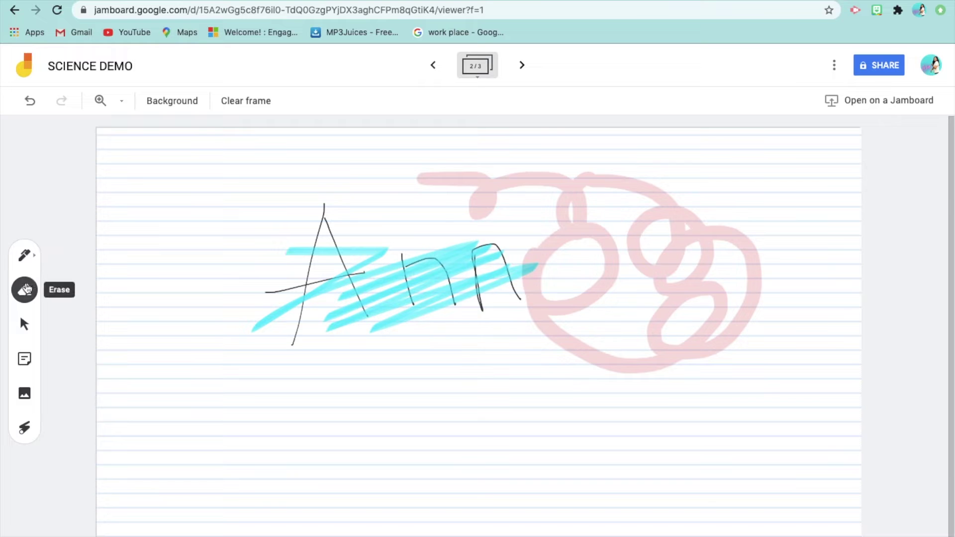
- Erase the pink loops and most scribbles, then start a new sticky note
{"action": "mouse_move", "coordinate": [386, 269]}
{"action": "left_mouse_down"}
{"action": "mouse_move", "coordinate": [405, 297]}
{"action": "mouse_move", "coordinate": [721, 231]}
{"action": "mouse_move", "coordinate": [539, 367]}
{"action": "mouse_move", "coordinate": [748, 259]}
{"action": "mouse_move", "coordinate": [665, 373]}
{"action": "mouse_move", "coordinate": [788, 267]}
{"action": "mouse_move", "coordinate": [627, 350]}
{"action": "mouse_move", "coordinate": [601, 375]}
{"action": "mouse_move", "coordinate": [675, 345]}
{"action": "mouse_move", "coordinate": [738, 341]}
{"action": "mouse_move", "coordinate": [714, 157]}
{"action": "mouse_move", "coordinate": [594, 245]}
{"action": "mouse_move", "coordinate": [731, 174]}
{"action": "mouse_move", "coordinate": [543, 342]}
{"action": "mouse_move", "coordinate": [701, 151]}
{"action": "mouse_move", "coordinate": [601, 179]}
{"action": "mouse_move", "coordinate": [325, 209]}
{"action": "mouse_move", "coordinate": [411, 179]}
{"action": "mouse_move", "coordinate": [560, 198]}
{"action": "mouse_move", "coordinate": [356, 278]}
{"action": "left_mouse_up"}
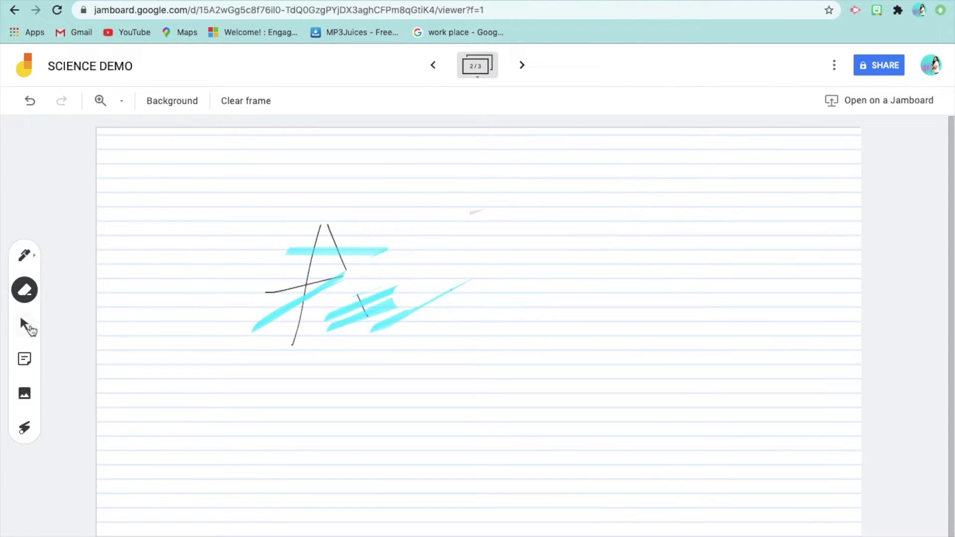
{"action": "left_click", "coordinate": [25, 324]}
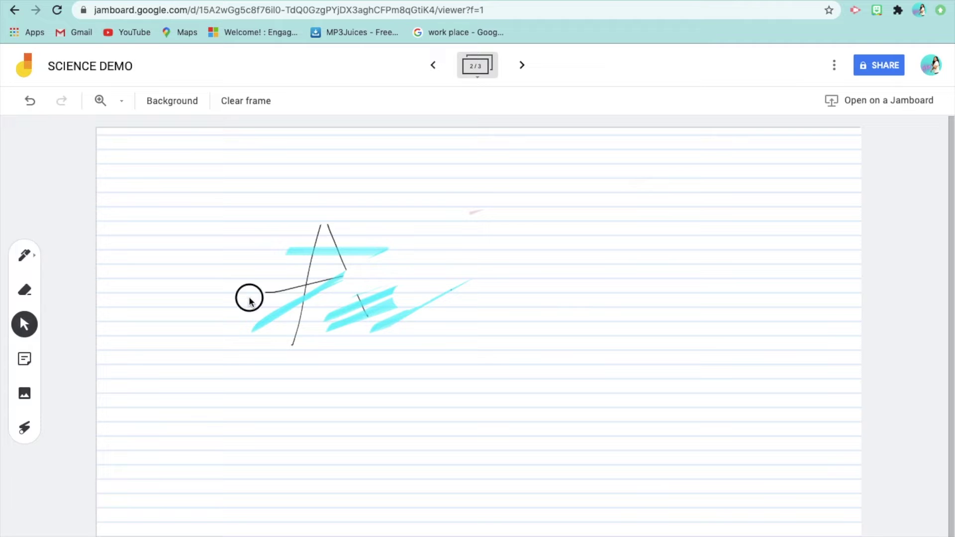
{"action": "left_click", "coordinate": [29, 360]}
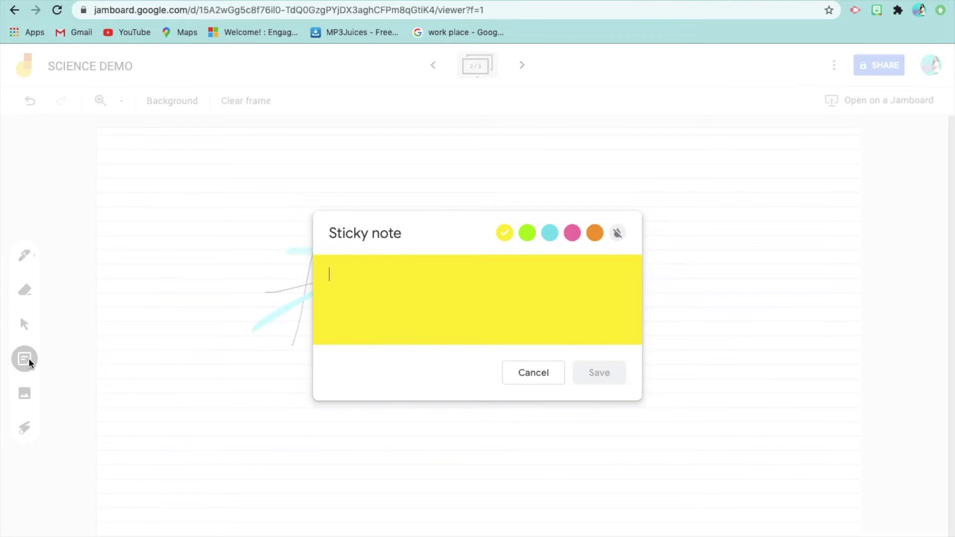
- Save a green sticky note reading PARTS OF A PLANT and close the empty editor
{"action": "left_click", "coordinate": [528, 230]}
{"action": "left_click", "coordinate": [467, 281]}
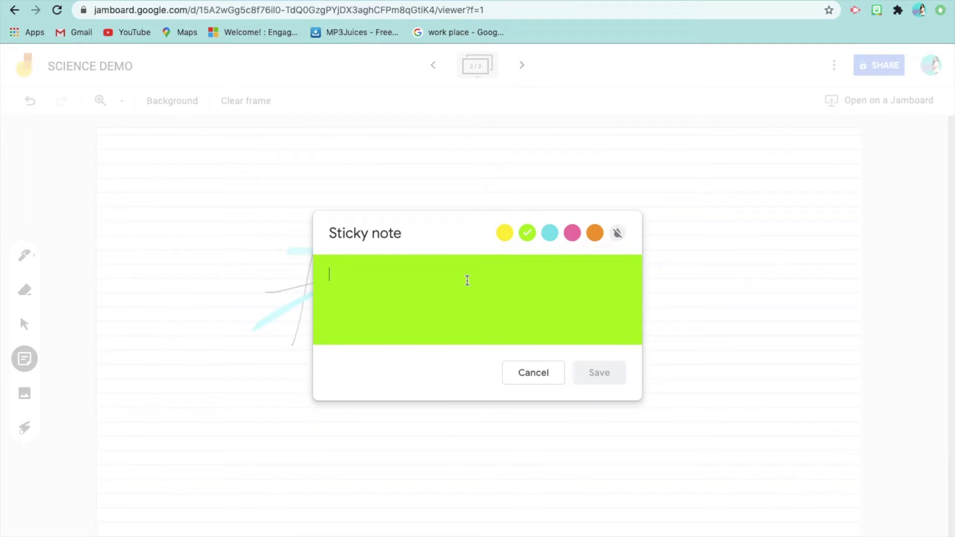
{"action": "type", "text": "PARTS OF A PLANT"}
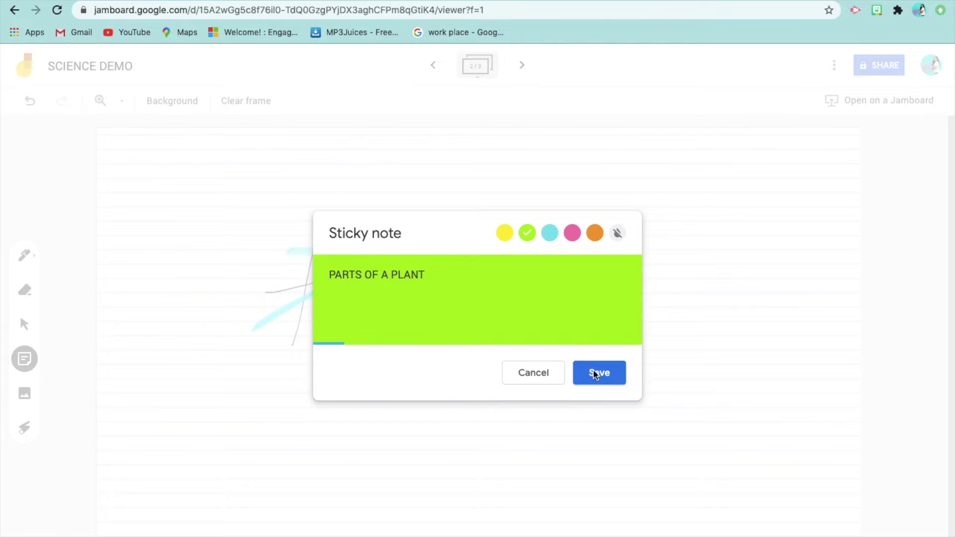
{"action": "left_click", "coordinate": [592, 369]}
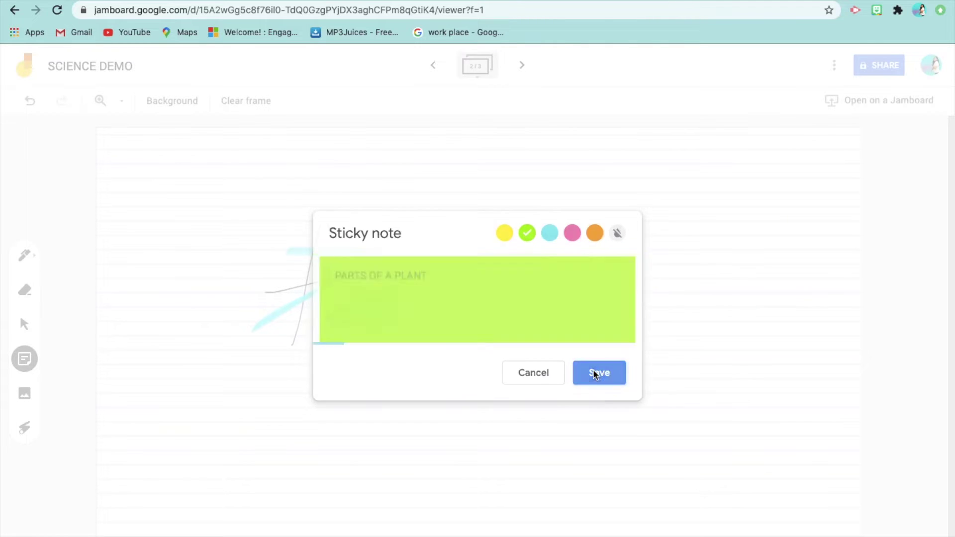
{"action": "left_click", "coordinate": [544, 379]}
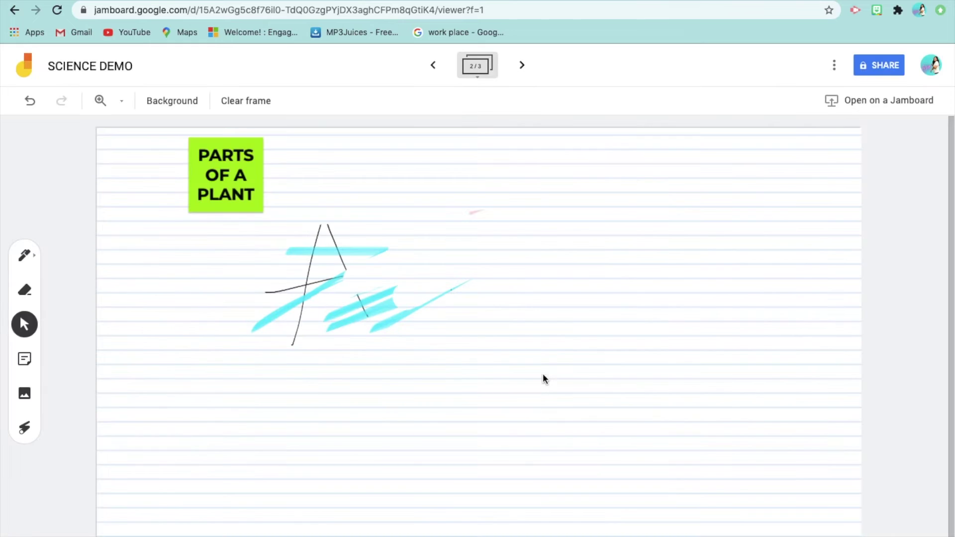
- Enlarge the PARTS OF A PLANT note and place a duplicate beside it
{"action": "left_click", "coordinate": [244, 182]}
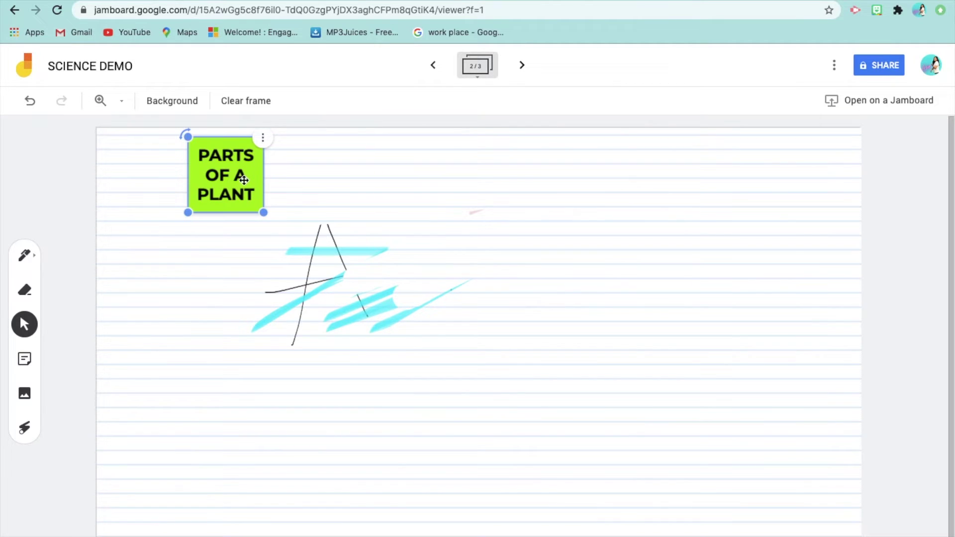
{"action": "left_click_drag", "start_coordinate": [263, 212], "coordinate": [351, 272]}
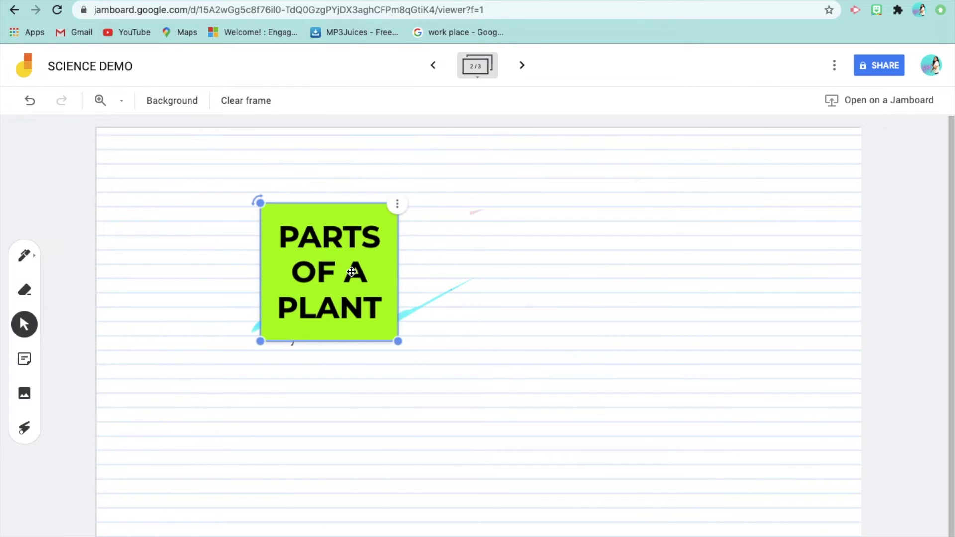
{"action": "left_click", "coordinate": [397, 204]}
{"action": "left_click", "coordinate": [444, 234]}
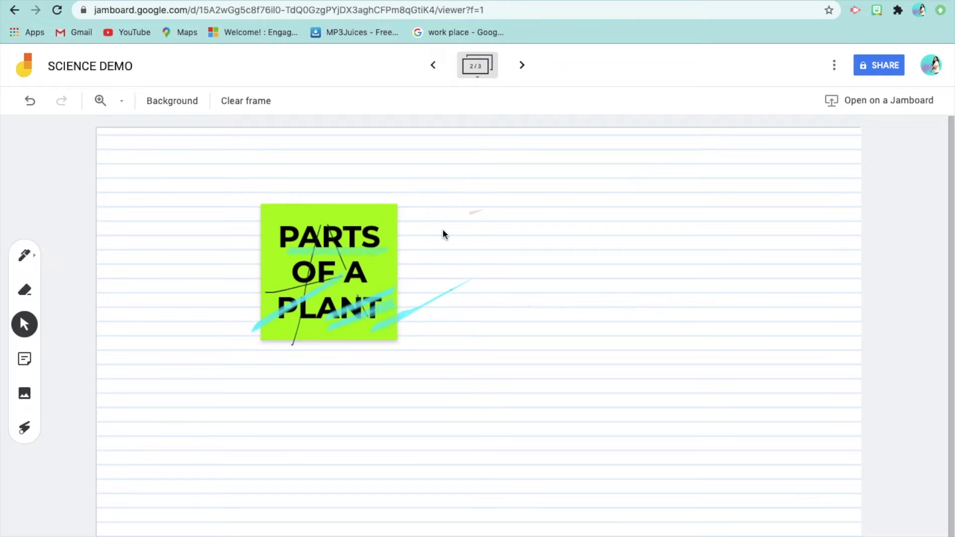
{"action": "left_click_drag", "start_coordinate": [372, 238], "coordinate": [527, 228]}
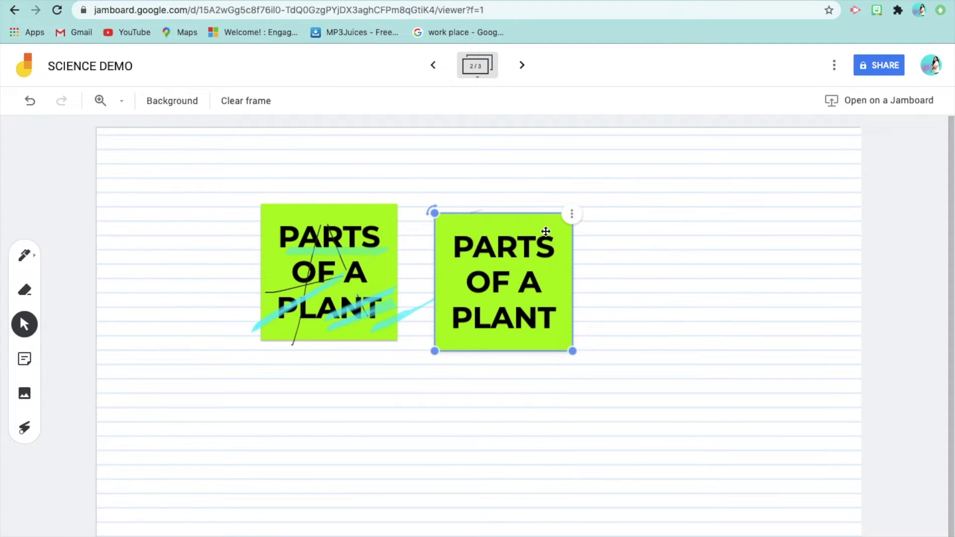
- Turn the copied note pink and move it to the frame's top right
{"action": "right_click", "coordinate": [546, 232]}
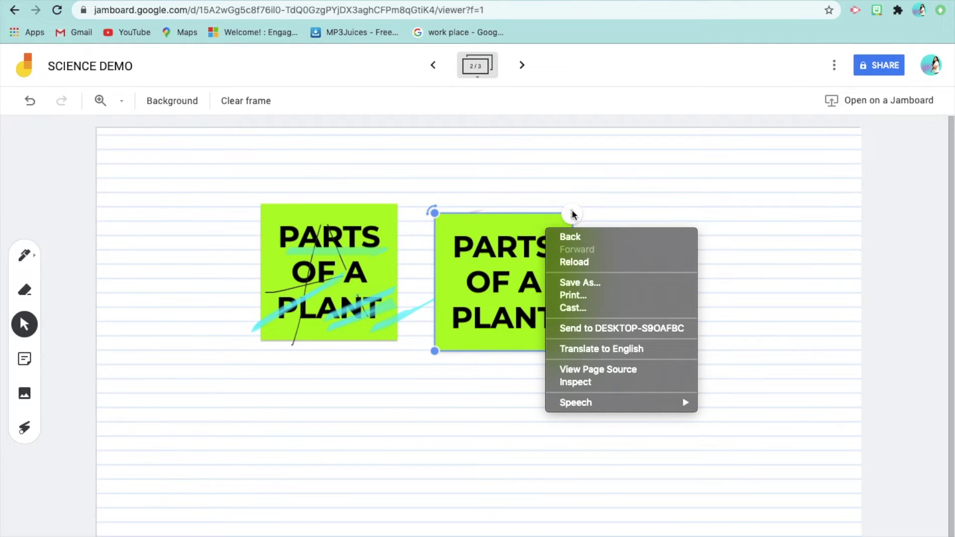
{"action": "key", "text": "Escape"}
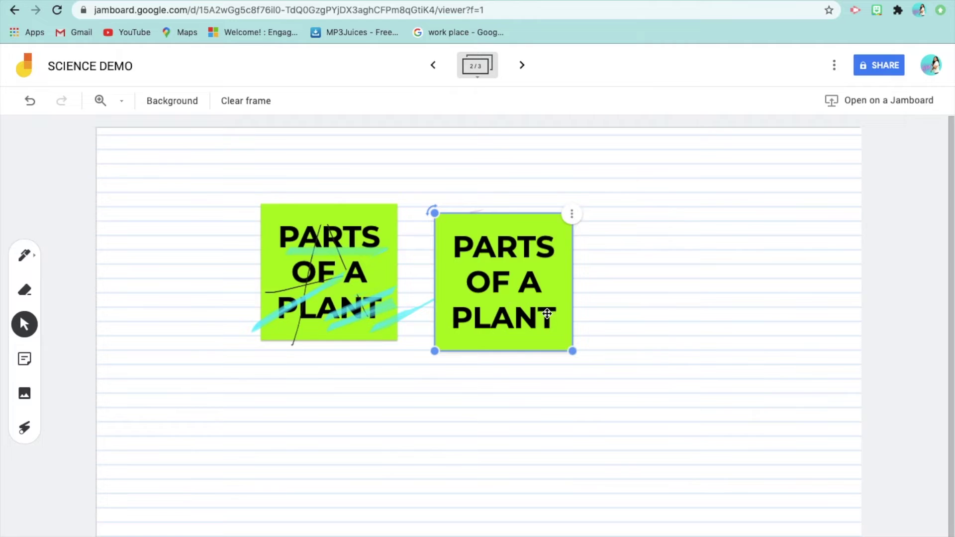
{"action": "key", "text": "Escape"}
{"action": "double_click", "coordinate": [554, 314]}
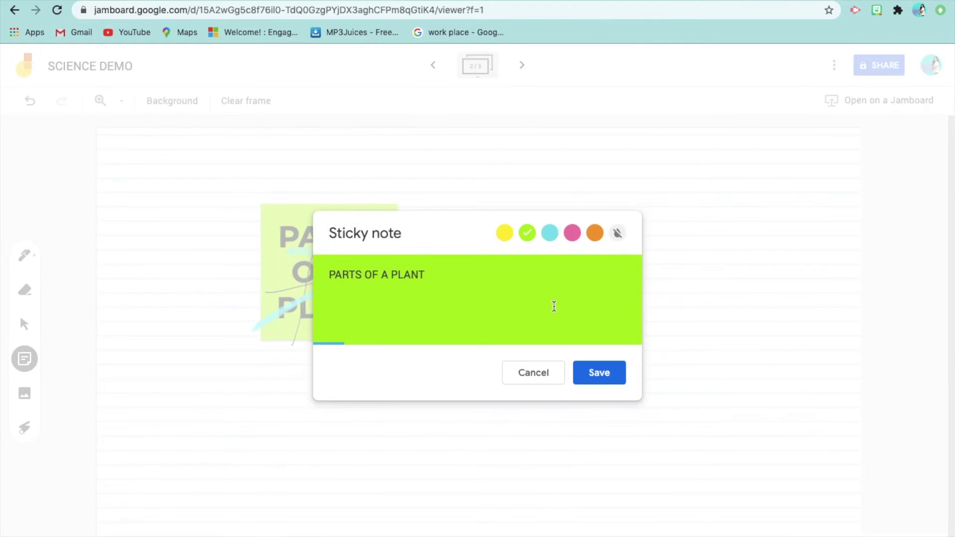
{"action": "left_click", "coordinate": [572, 232]}
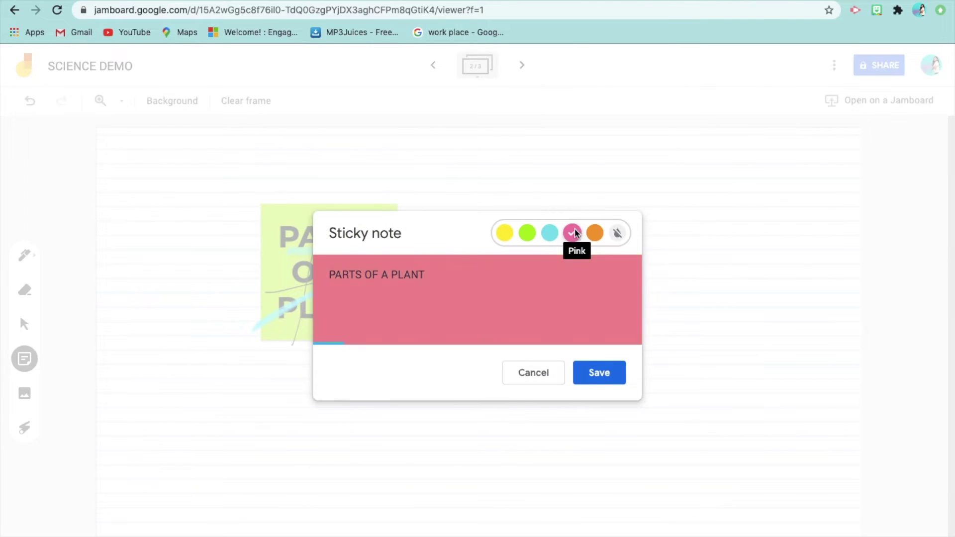
{"action": "left_click", "coordinate": [600, 377]}
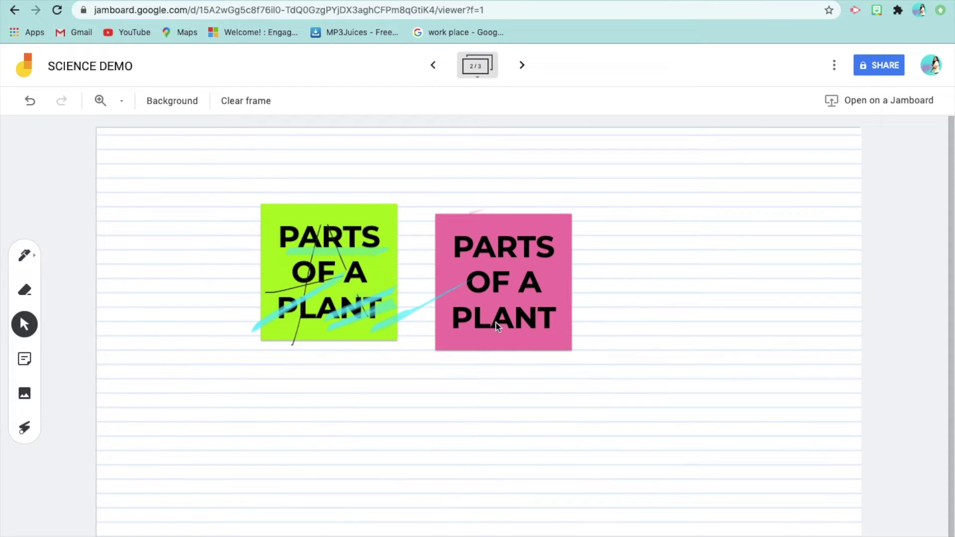
{"action": "left_click_drag", "start_coordinate": [546, 247], "coordinate": [806, 179]}
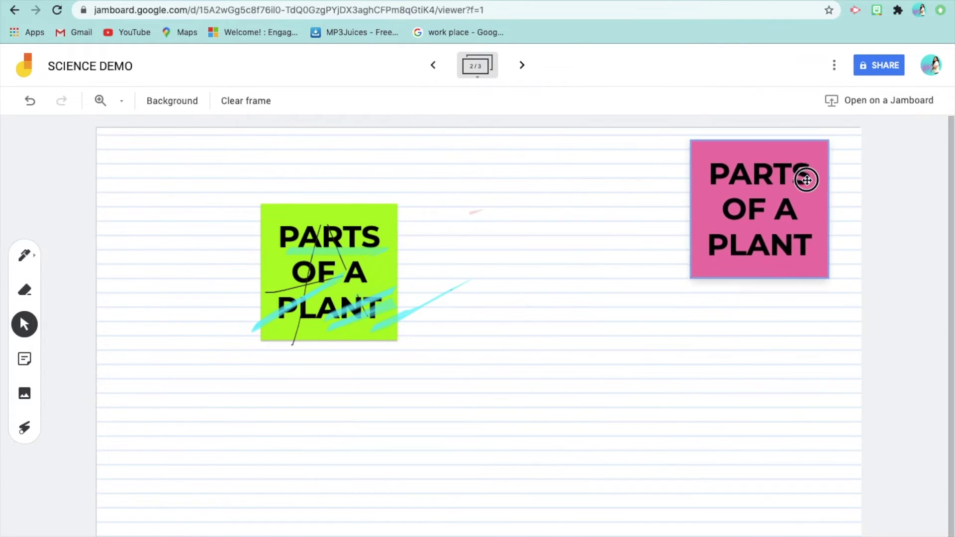
{"action": "left_click", "coordinate": [416, 234]}
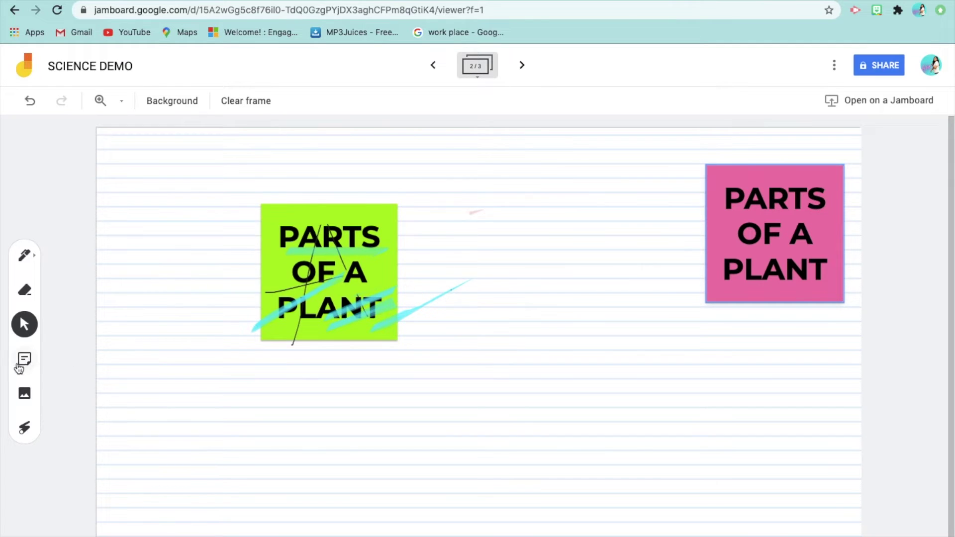
{"action": "left_click", "coordinate": [23, 393]}
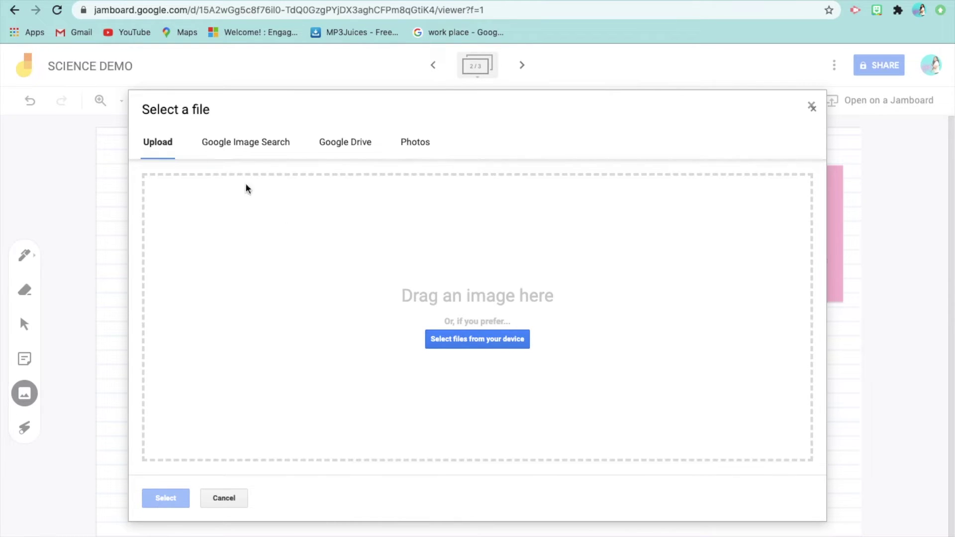
- Search Google Images for PLANT and insert the snake plant in a pink pot photo
{"action": "left_click", "coordinate": [462, 343]}
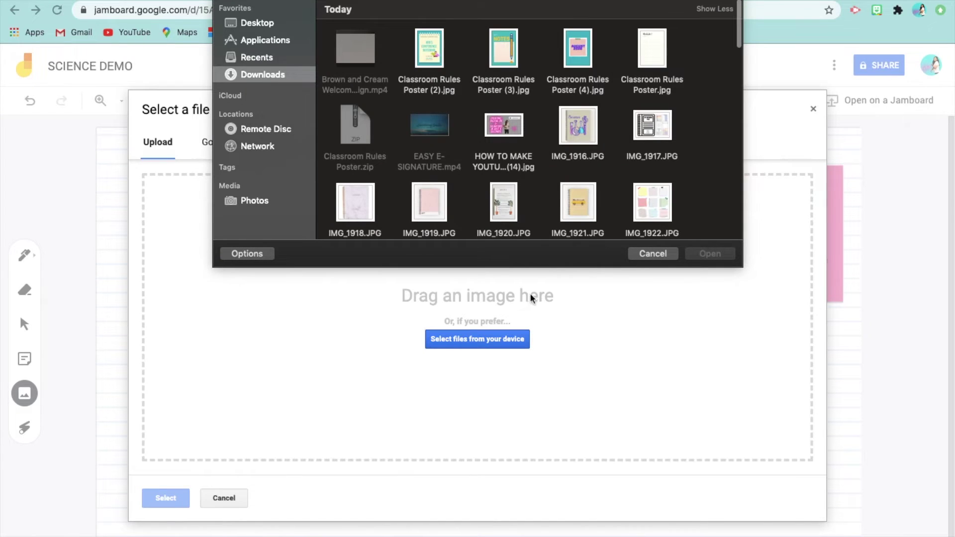
{"action": "left_click", "coordinate": [652, 254]}
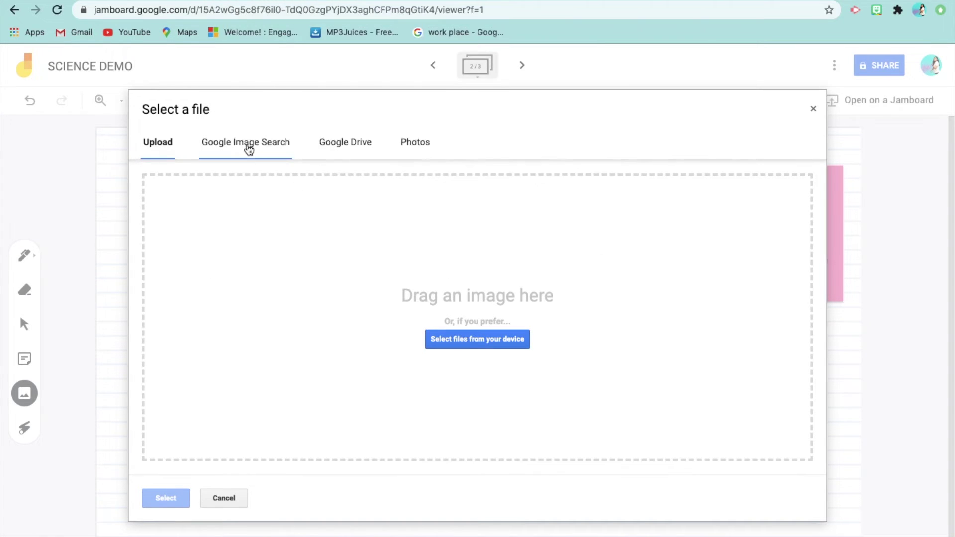
{"action": "left_click", "coordinate": [249, 148]}
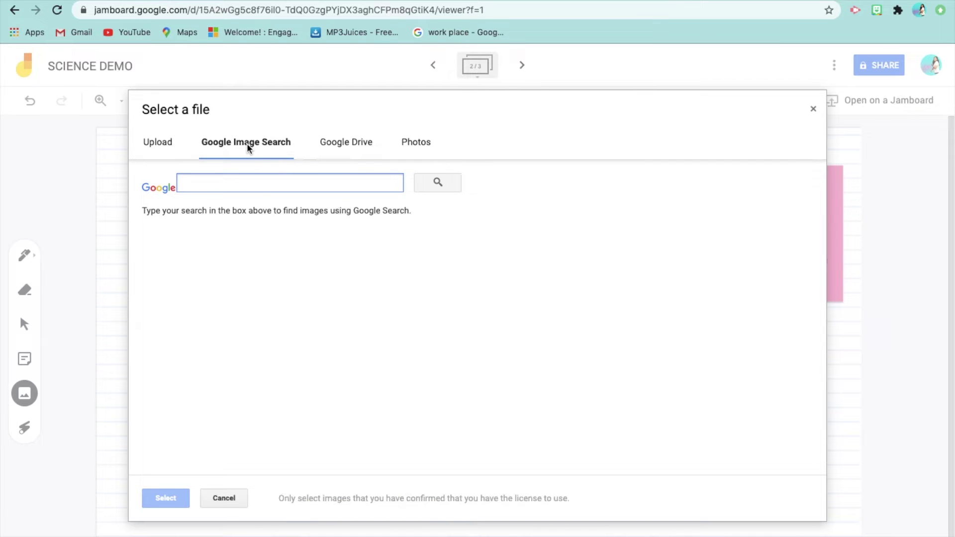
{"action": "type", "text": "PLANT"}
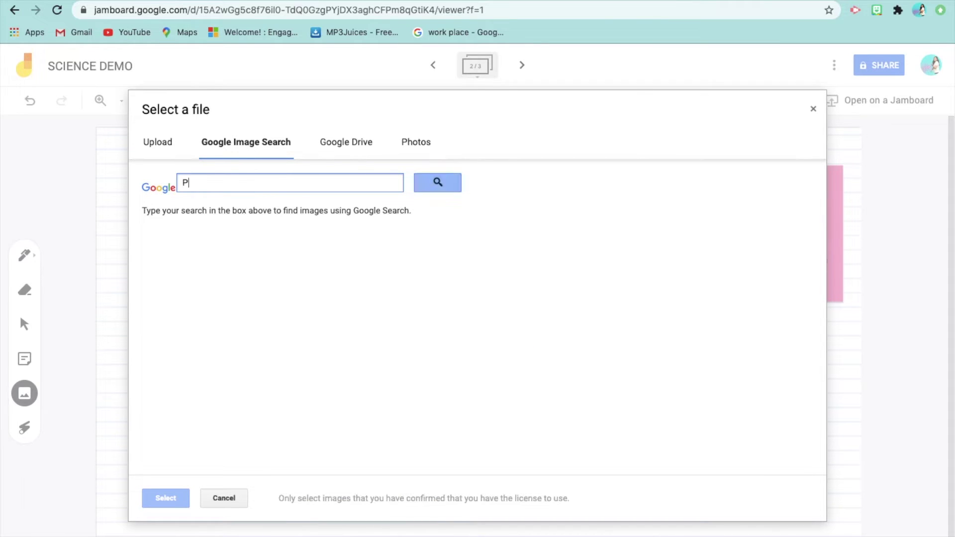
{"action": "left_click", "coordinate": [432, 186]}
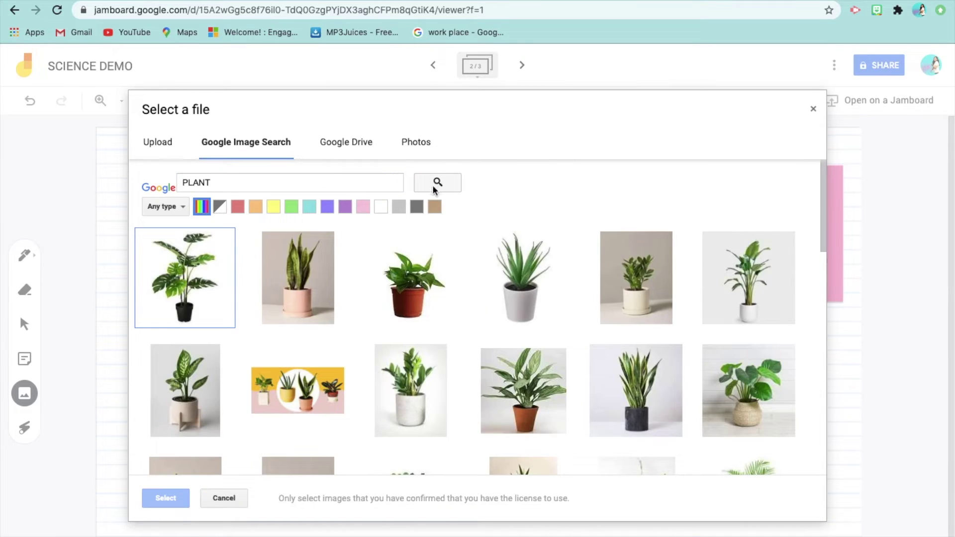
{"action": "left_click", "coordinate": [298, 293]}
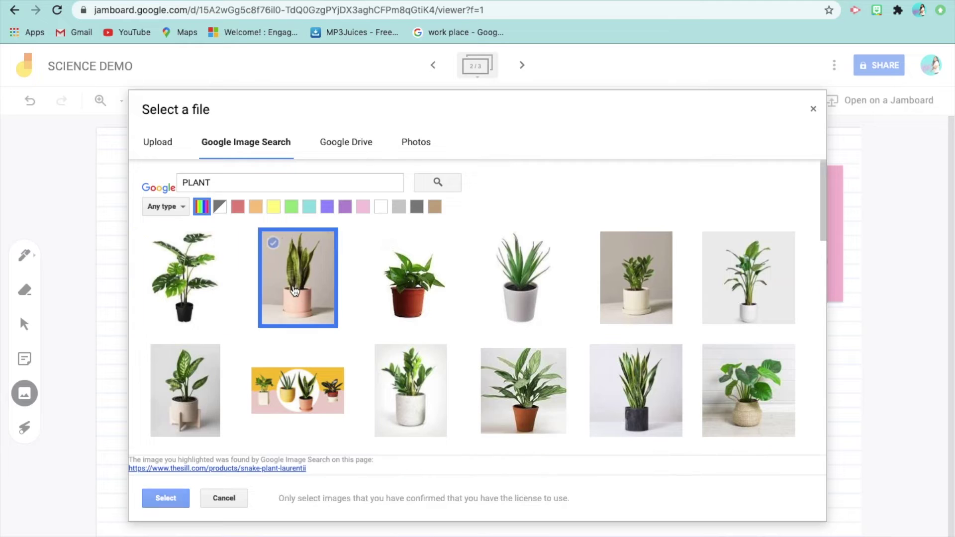
{"action": "left_click", "coordinate": [166, 497]}
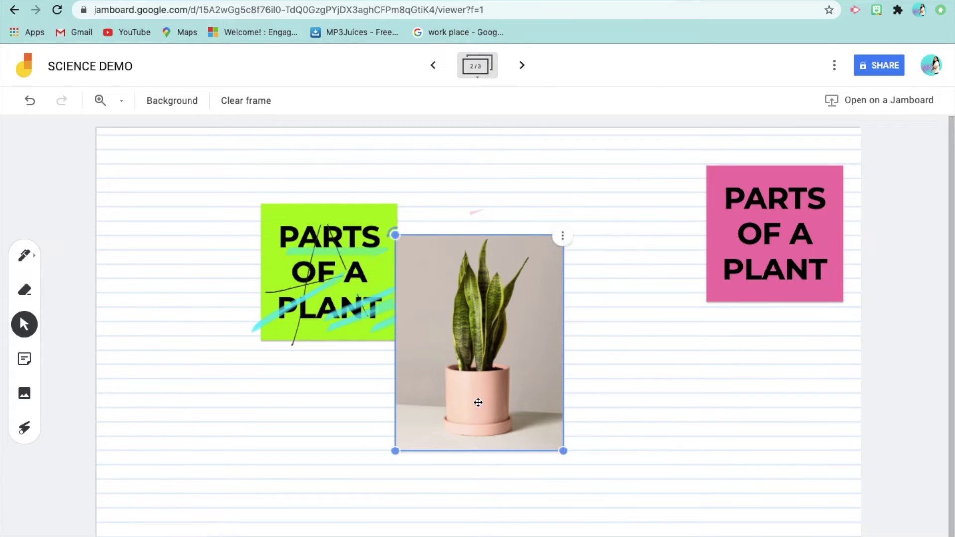
- Move the snake plant photo down and right, beneath the pink PARTS OF A PLANT note
{"action": "left_click_drag", "start_coordinate": [480, 400], "coordinate": [597, 448]}
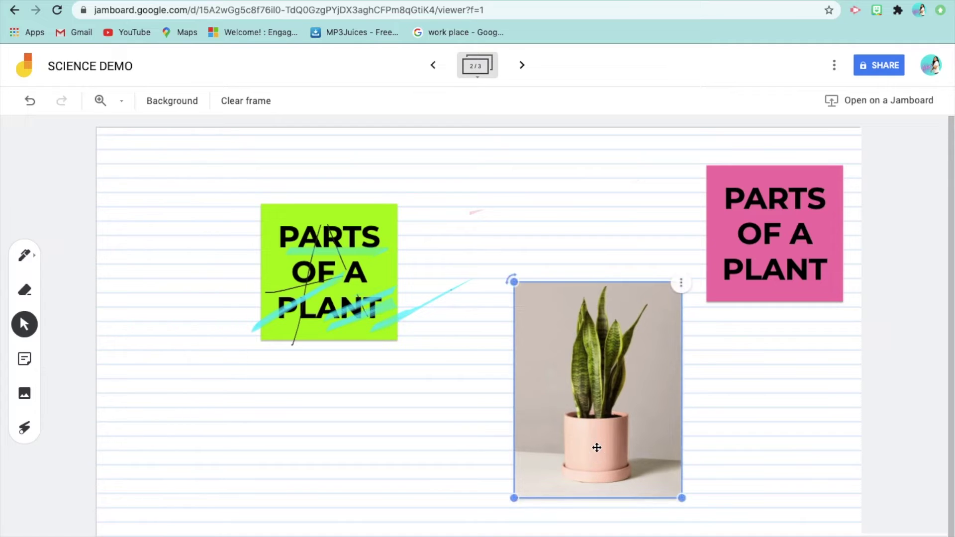
{"action": "left_click", "coordinate": [461, 404]}
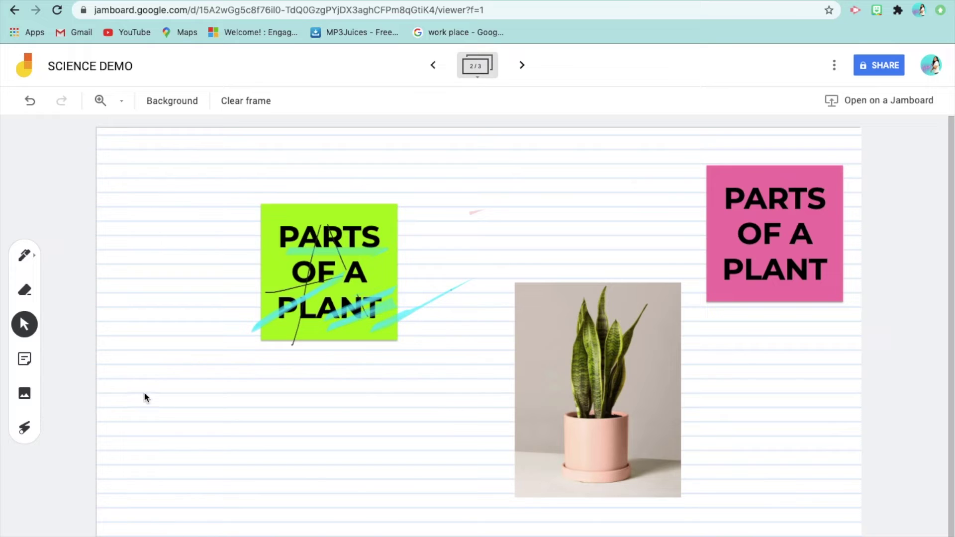
- Use the laser pointer to highlight the green note, the pink note and the plant photo
{"action": "left_click", "coordinate": [25, 429]}
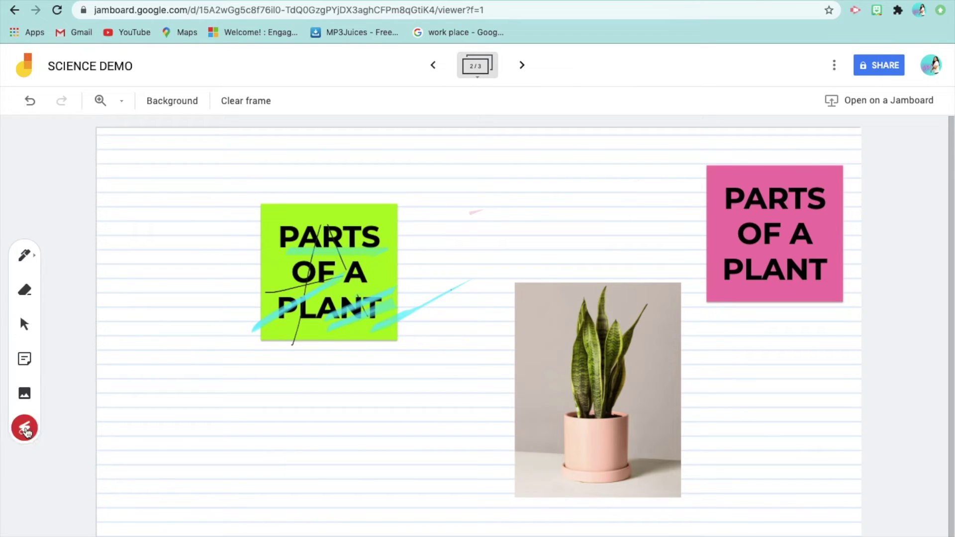
{"action": "mouse_move", "coordinate": [435, 432]}
{"action": "left_mouse_down"}
{"action": "mouse_move", "coordinate": [646, 375]}
{"action": "mouse_move", "coordinate": [305, 329]}
{"action": "left_mouse_up"}
{"action": "left_click_drag", "start_coordinate": [299, 216], "coordinate": [261, 238]}
{"action": "mouse_move", "coordinate": [254, 278]}
{"action": "left_mouse_down"}
{"action": "mouse_move", "coordinate": [324, 159]}
{"action": "mouse_move", "coordinate": [260, 338]}
{"action": "left_mouse_up"}
{"action": "mouse_move", "coordinate": [382, 395]}
{"action": "left_mouse_down"}
{"action": "mouse_move", "coordinate": [789, 267]}
{"action": "mouse_move", "coordinate": [676, 343]}
{"action": "mouse_move", "coordinate": [712, 359]}
{"action": "mouse_move", "coordinate": [801, 366]}
{"action": "mouse_move", "coordinate": [386, 177]}
{"action": "mouse_move", "coordinate": [135, 441]}
{"action": "left_mouse_up"}
{"action": "mouse_move", "coordinate": [272, 401]}
{"action": "left_mouse_down"}
{"action": "mouse_move", "coordinate": [405, 413]}
{"action": "mouse_move", "coordinate": [945, 371]}
{"action": "mouse_move", "coordinate": [684, 162]}
{"action": "mouse_move", "coordinate": [446, 425]}
{"action": "left_mouse_up"}
{"action": "left_click_drag", "start_coordinate": [366, 500], "coordinate": [403, 147]}
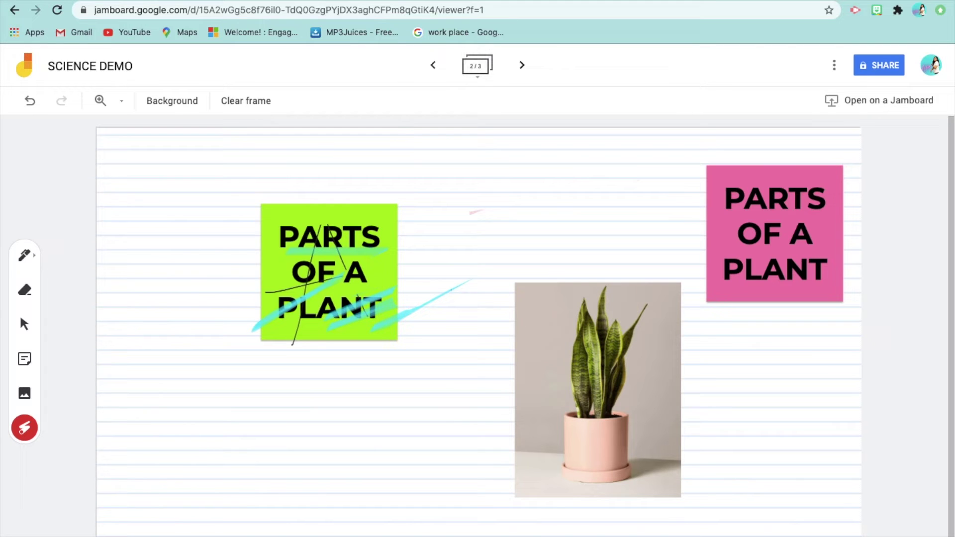
- Go to frame 3 and set its background to None (plain white)
{"action": "left_click", "coordinate": [520, 72]}
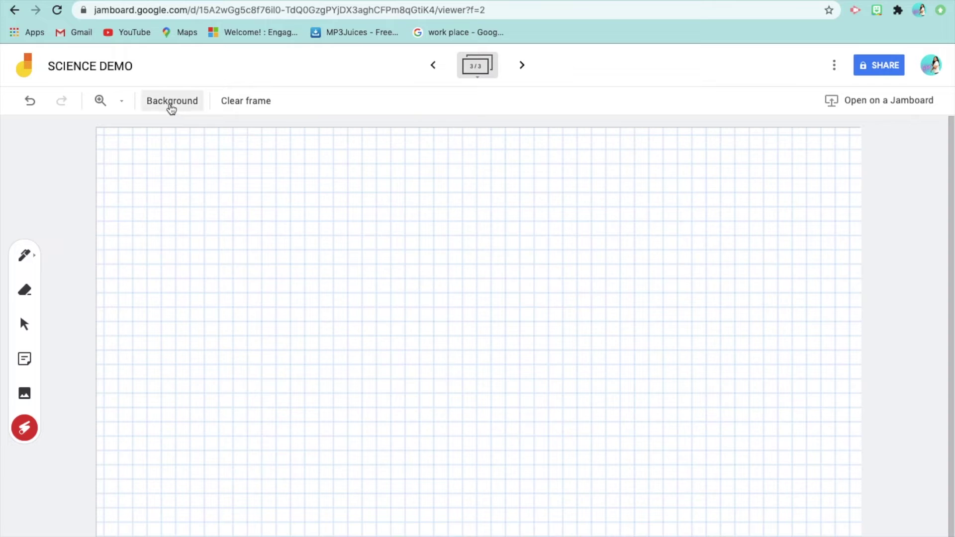
{"action": "left_click", "coordinate": [171, 102]}
{"action": "left_click", "coordinate": [159, 129]}
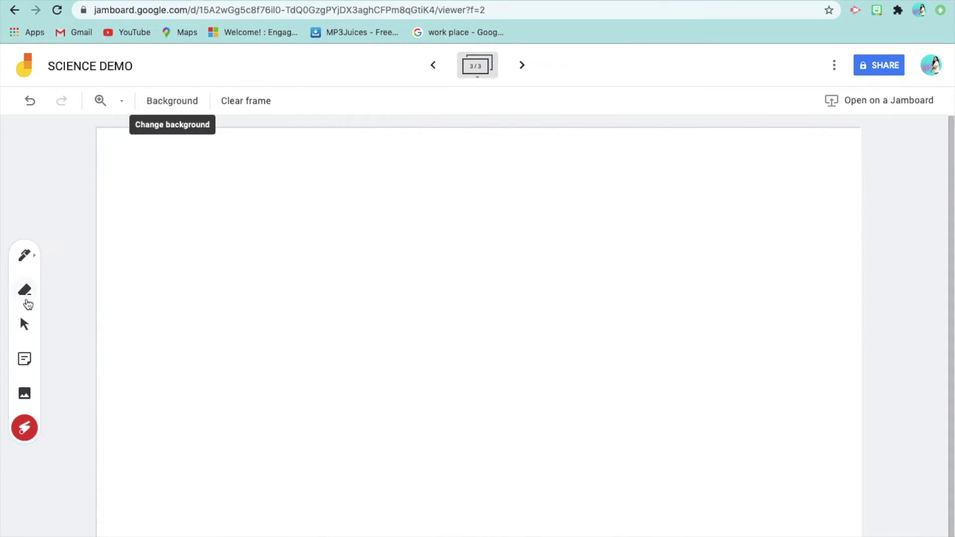
- Run a Google Image Search for PART OF PLANT in the image dialog
{"action": "left_click", "coordinate": [25, 394]}
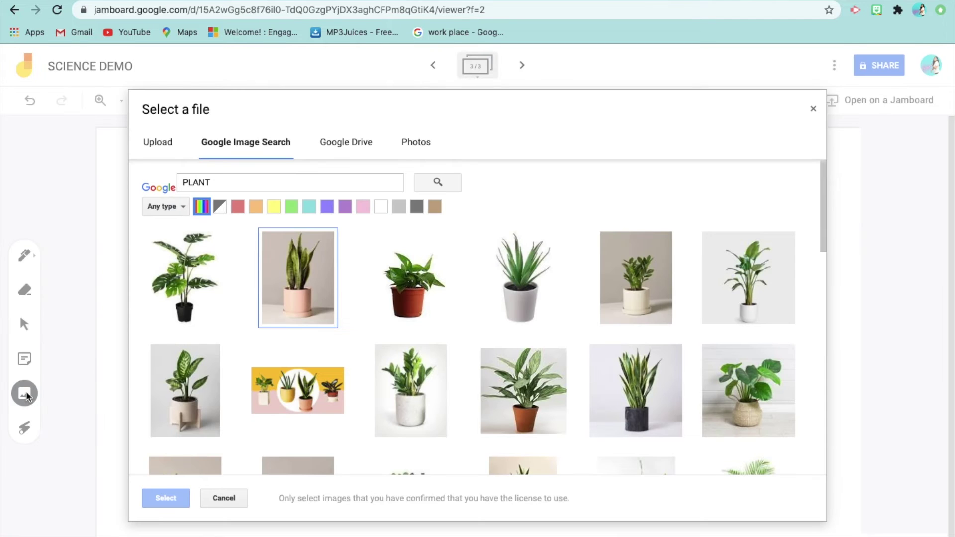
{"action": "left_click", "coordinate": [235, 182]}
{"action": "key", "text": "BackSpace"}
{"action": "key", "text": "BackSpace"}
{"action": "key", "text": "BackSpace"}
{"action": "key", "text": "BackSpace"}
{"action": "key", "text": "BackSpace"}
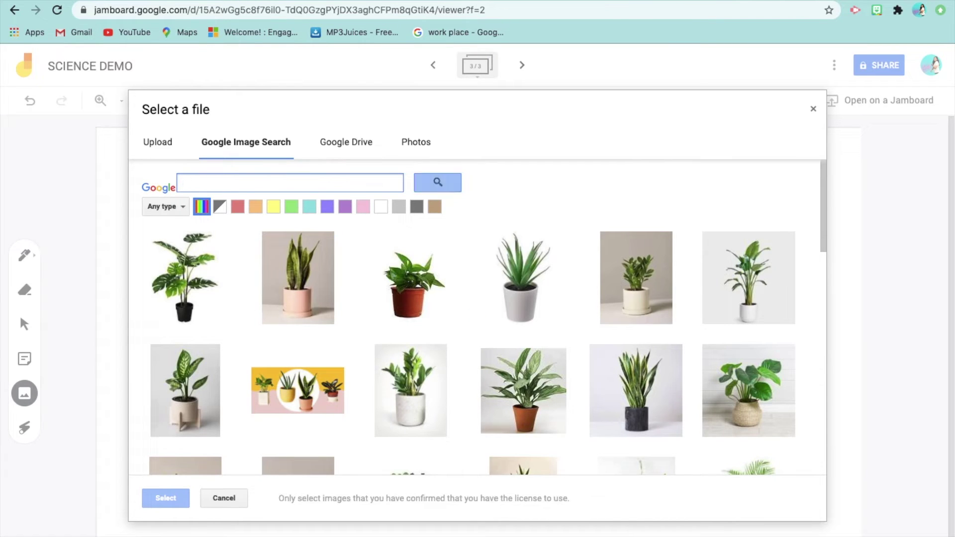
{"action": "type", "text": "PART OF PLANT"}
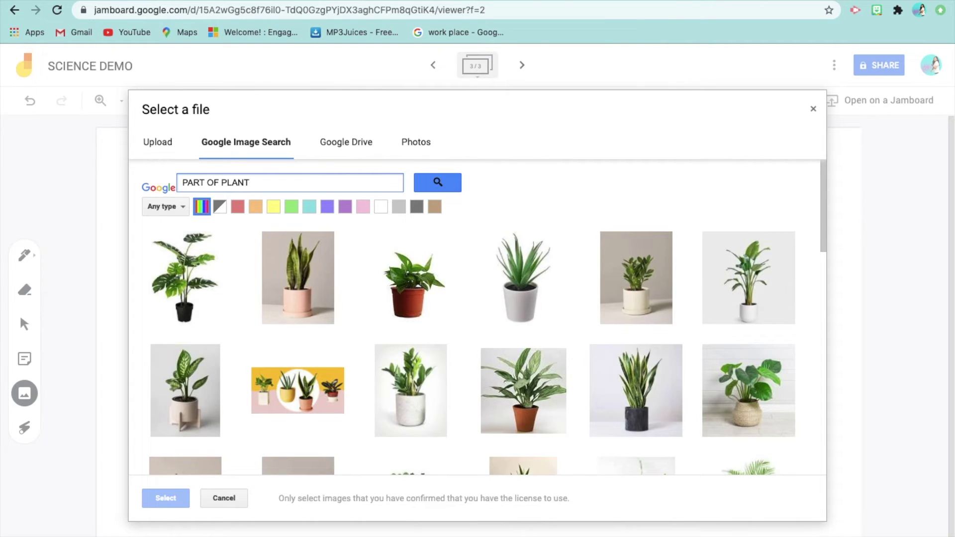
{"action": "key", "text": "Return"}
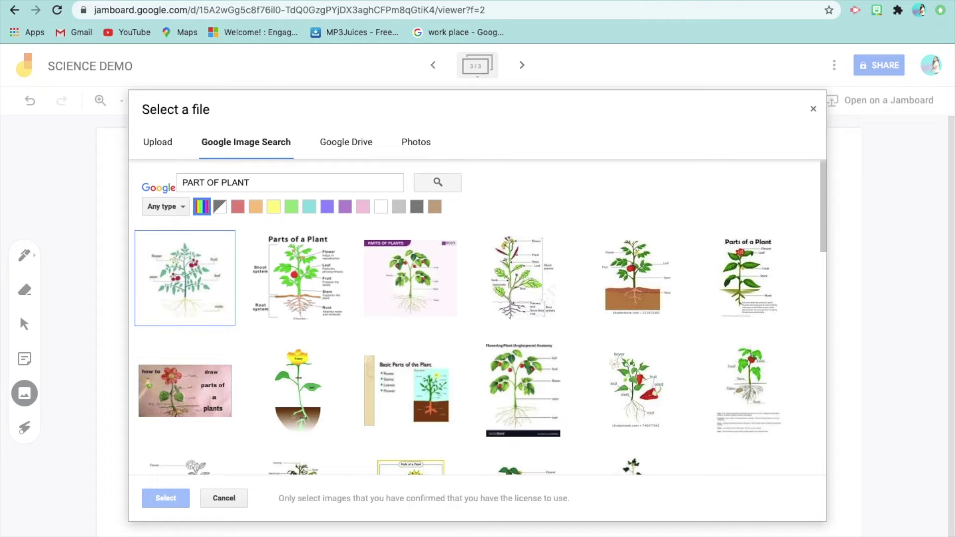
- Insert the labelled black-and-white plant line drawing onto frame 3
{"action": "scroll", "coordinate": [264, 353], "scroll_direction": "down", "scroll_amount": 3}
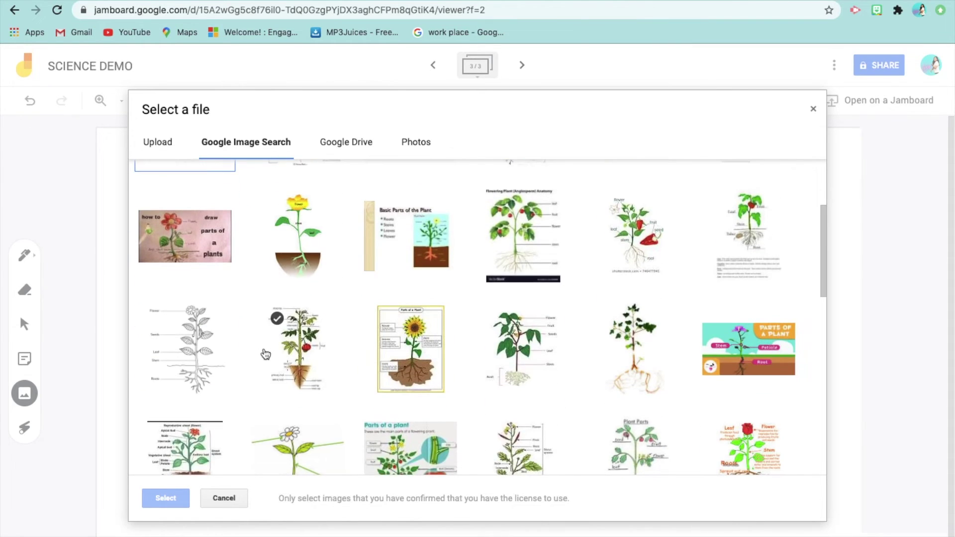
{"action": "scroll", "coordinate": [265, 354], "scroll_direction": "down", "scroll_amount": 4}
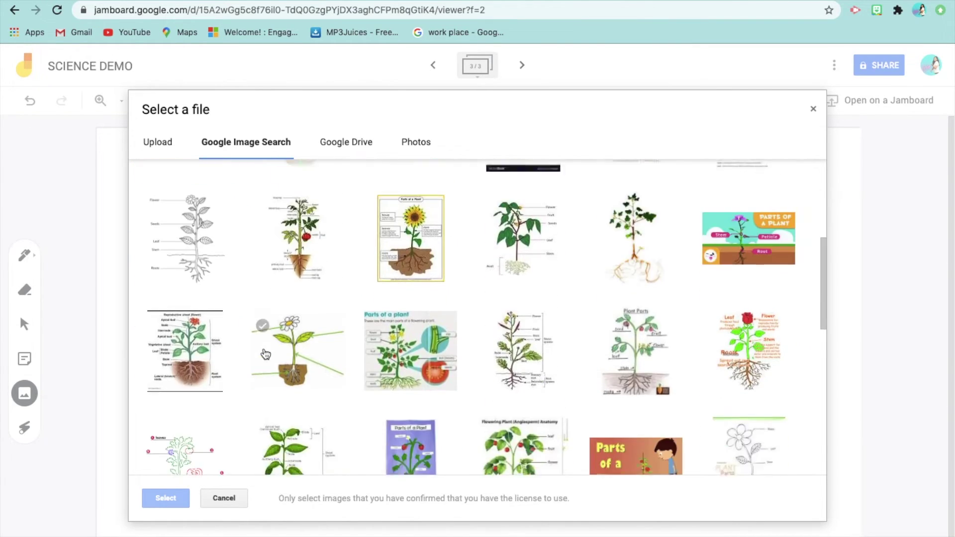
{"action": "scroll", "coordinate": [264, 353], "scroll_direction": "down", "scroll_amount": 1}
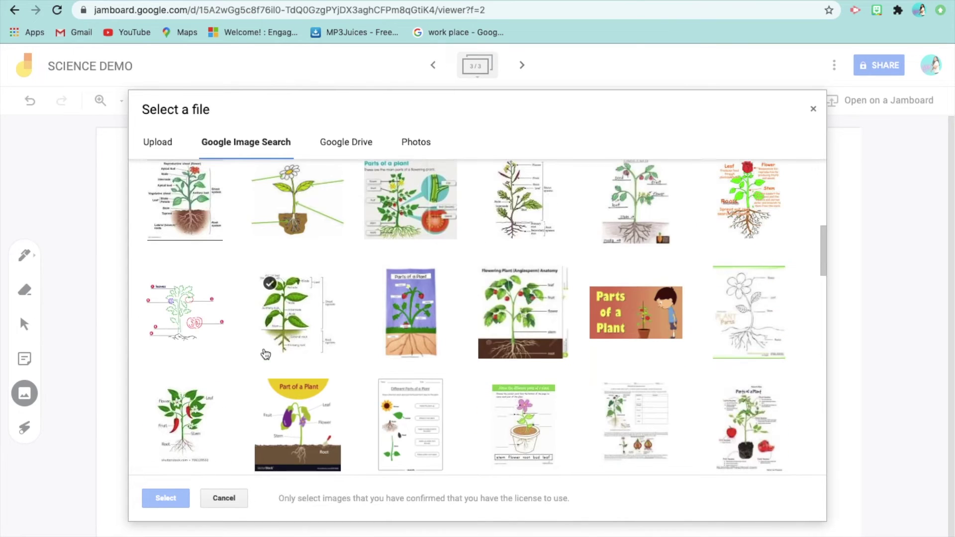
{"action": "scroll", "coordinate": [309, 390], "scroll_direction": "down", "scroll_amount": 3}
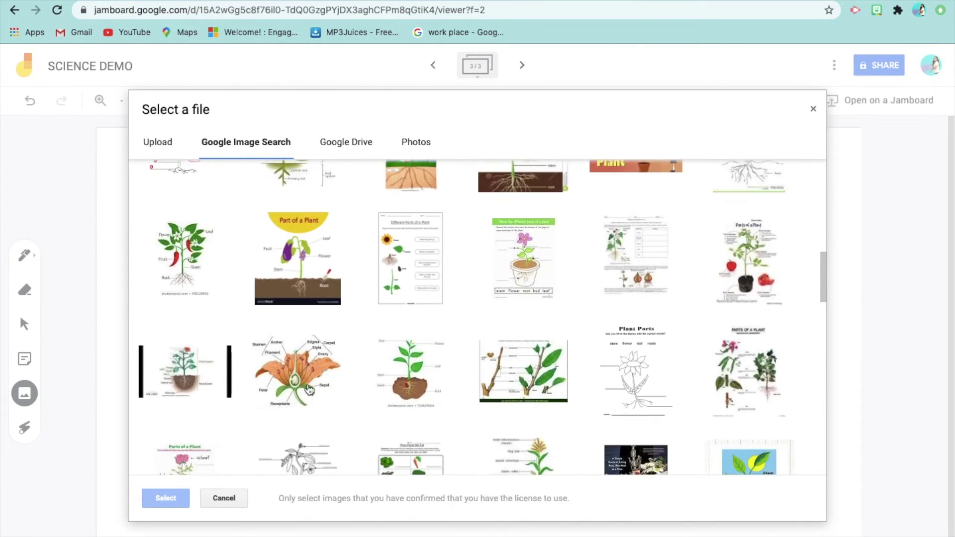
{"action": "scroll", "coordinate": [310, 389], "scroll_direction": "up", "scroll_amount": 2}
{"action": "scroll", "coordinate": [309, 390], "scroll_direction": "up", "scroll_amount": 4}
{"action": "scroll", "coordinate": [309, 390], "scroll_direction": "down", "scroll_amount": 1}
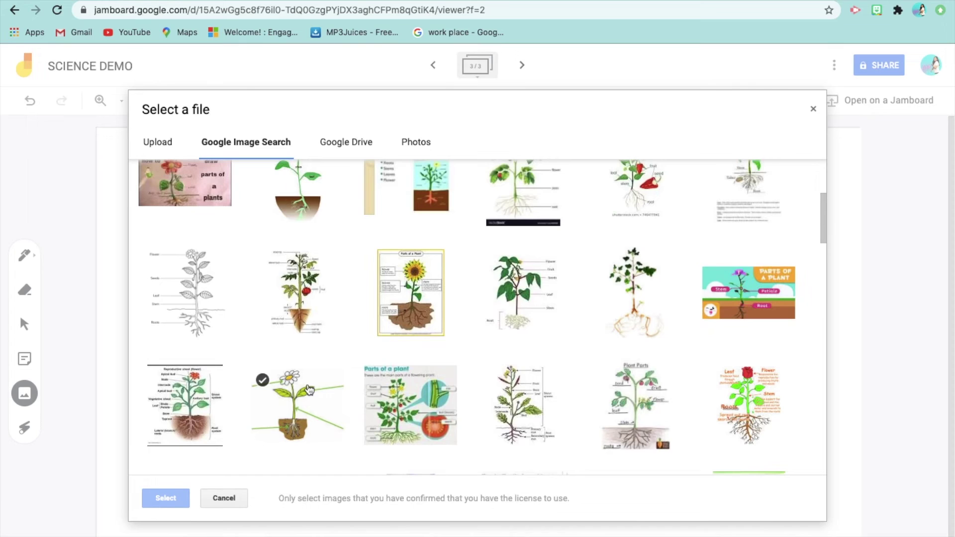
{"action": "left_click", "coordinate": [203, 293]}
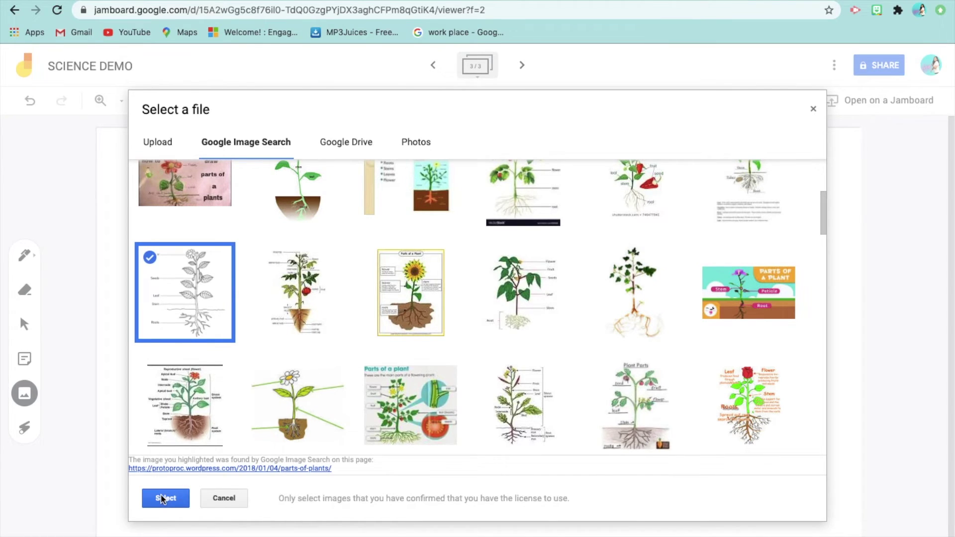
{"action": "left_click", "coordinate": [162, 499]}
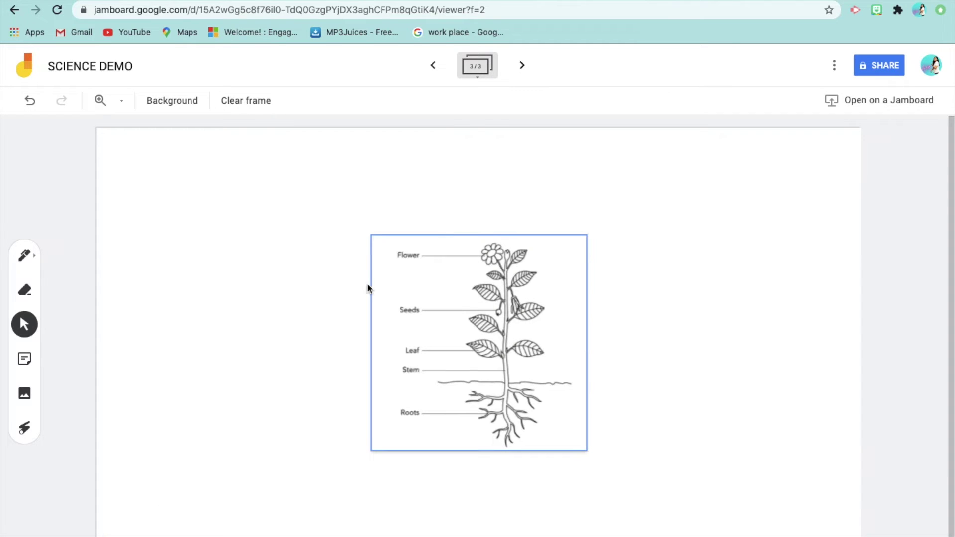
- Enlarge the labelled plant diagram from its corner and shift it toward the upper left
{"action": "left_click", "coordinate": [422, 299]}
{"action": "left_click_drag", "start_coordinate": [371, 233], "coordinate": [425, 291]}
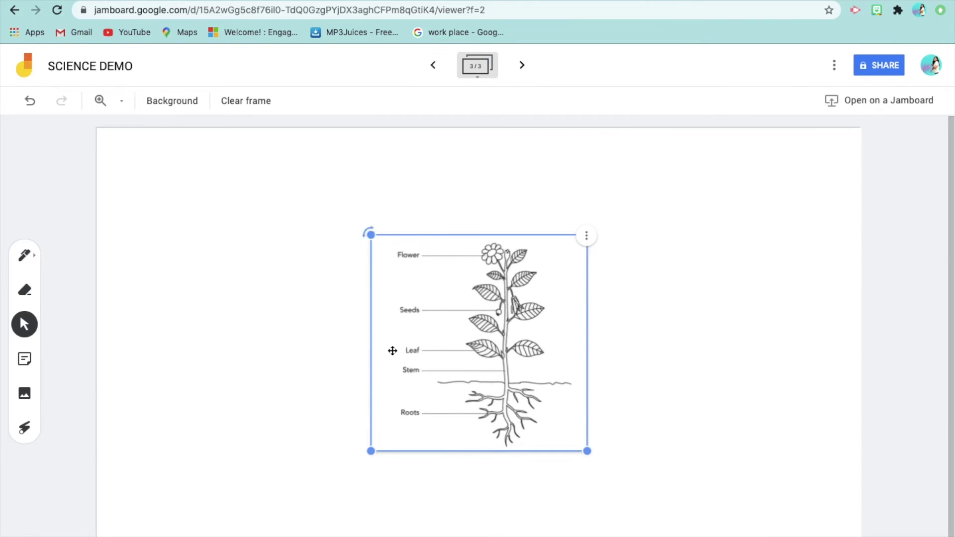
{"action": "mouse_move", "coordinate": [374, 238]}
{"action": "left_mouse_down"}
{"action": "mouse_move", "coordinate": [350, 175]}
{"action": "mouse_move", "coordinate": [380, 240]}
{"action": "left_mouse_up"}
{"action": "mouse_move", "coordinate": [371, 324]}
{"action": "left_mouse_down"}
{"action": "mouse_move", "coordinate": [277, 321]}
{"action": "mouse_move", "coordinate": [372, 323]}
{"action": "left_mouse_up"}
{"action": "left_click_drag", "start_coordinate": [581, 448], "coordinate": [748, 525]}
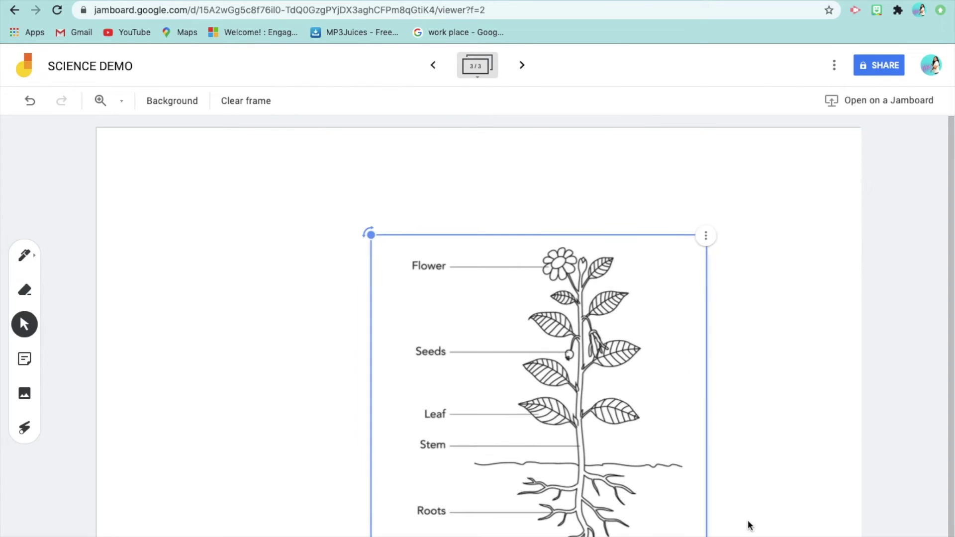
{"action": "left_click_drag", "start_coordinate": [667, 452], "coordinate": [457, 387]}
{"action": "left_click", "coordinate": [586, 294]}
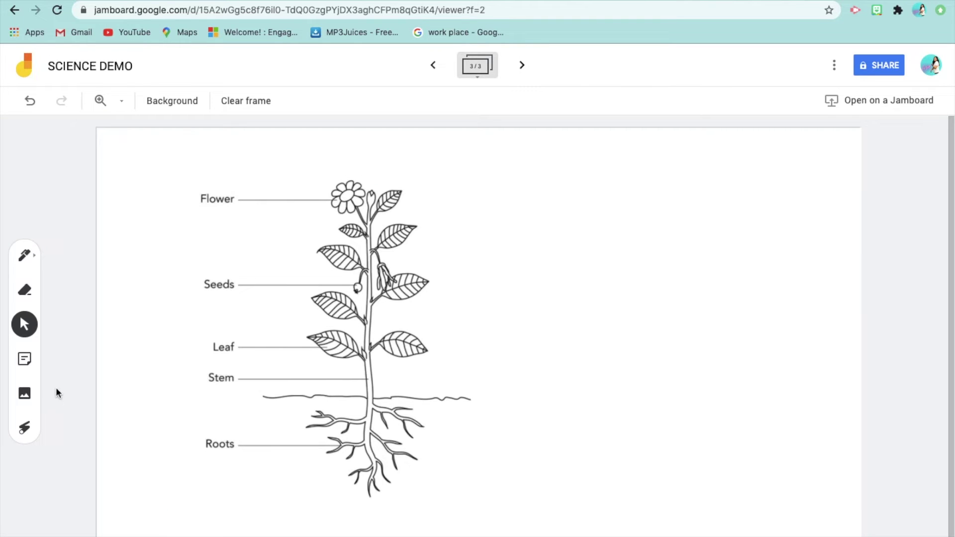
- Create an orange sticky note reading WHAT IS FLOWER
{"action": "left_click", "coordinate": [24, 362]}
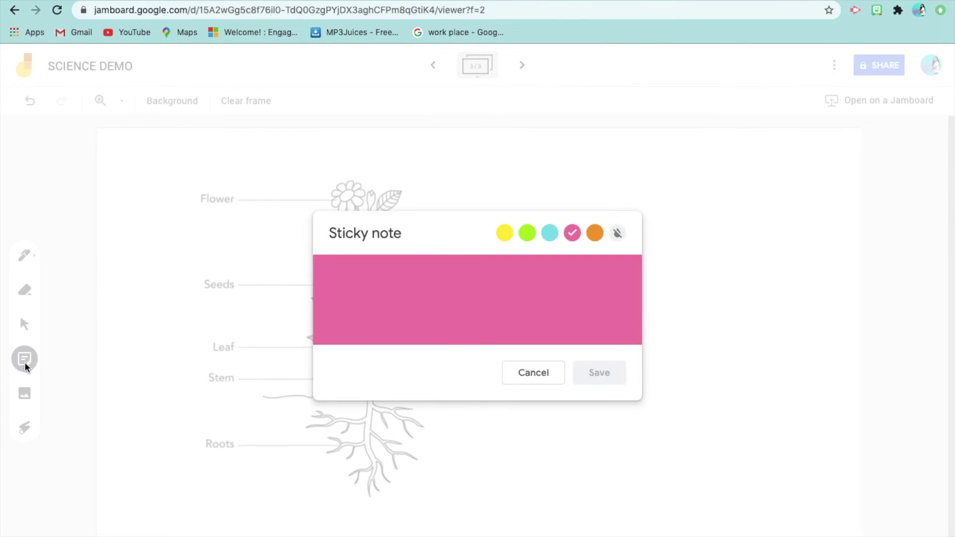
{"action": "type", "text": "ANN"}
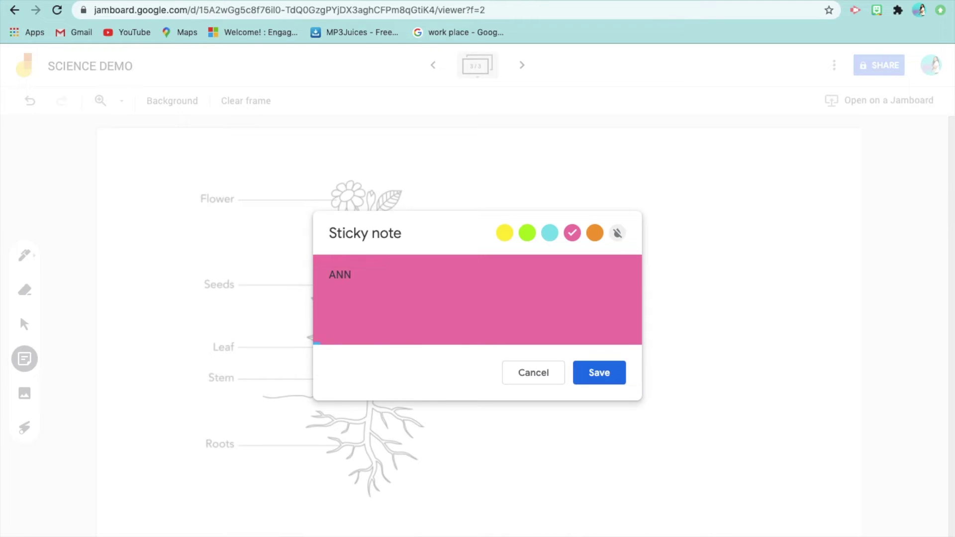
{"action": "key", "text": "BackSpace"}
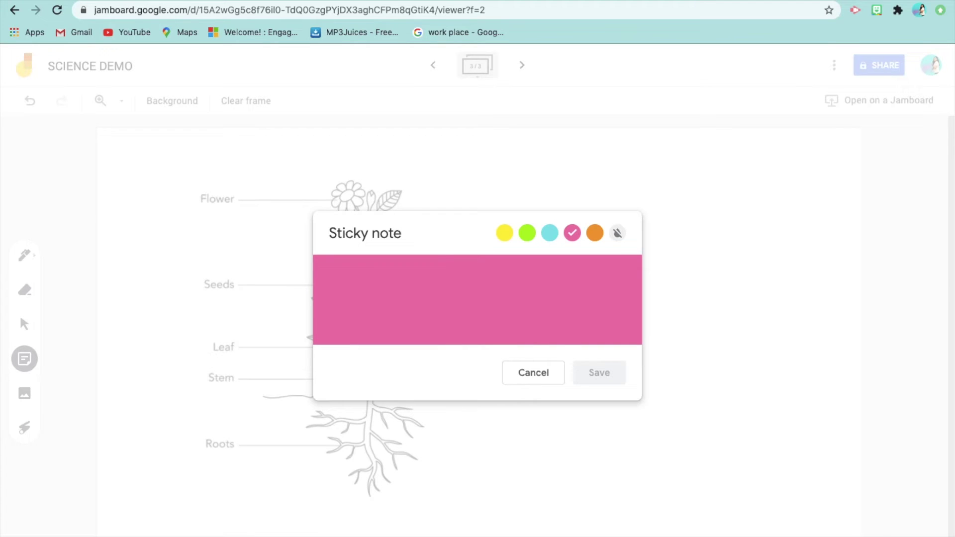
{"action": "type", "text": "WHAT IS FLOWER"}
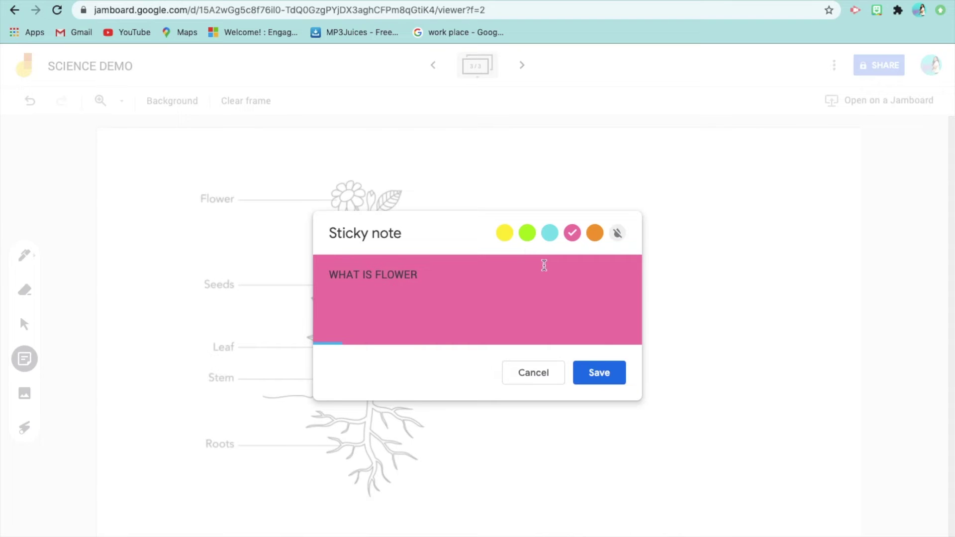
{"action": "left_click", "coordinate": [595, 233]}
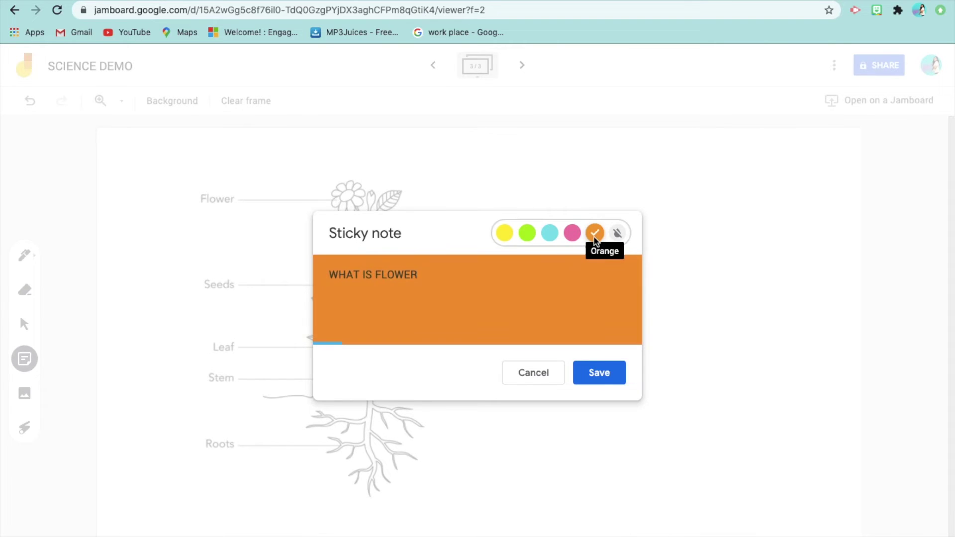
{"action": "left_click", "coordinate": [602, 373]}
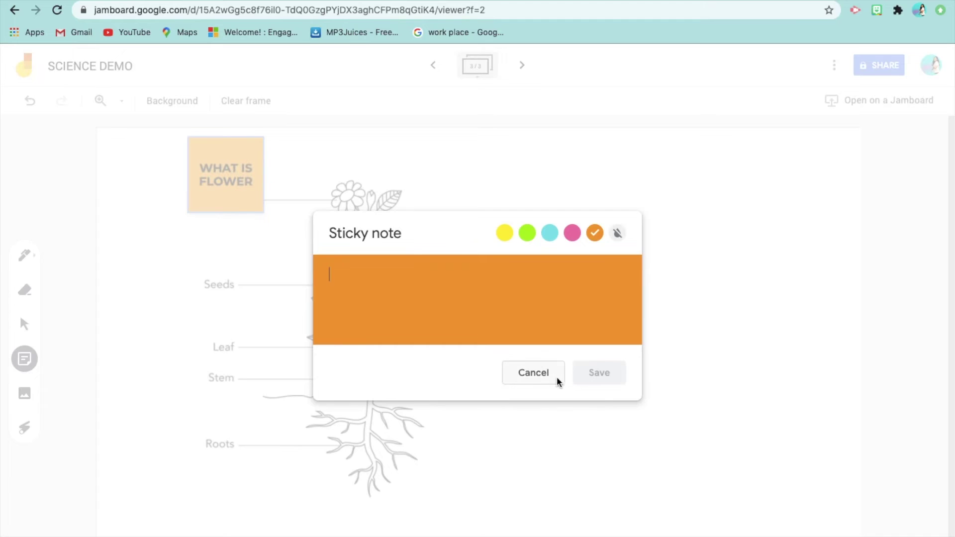
{"action": "left_click", "coordinate": [544, 374]}
- Place the WHAT IS FLOWER note at the top left beside the Flower label; image picker opened and cancelled
{"action": "left_click_drag", "start_coordinate": [241, 160], "coordinate": [155, 184]}
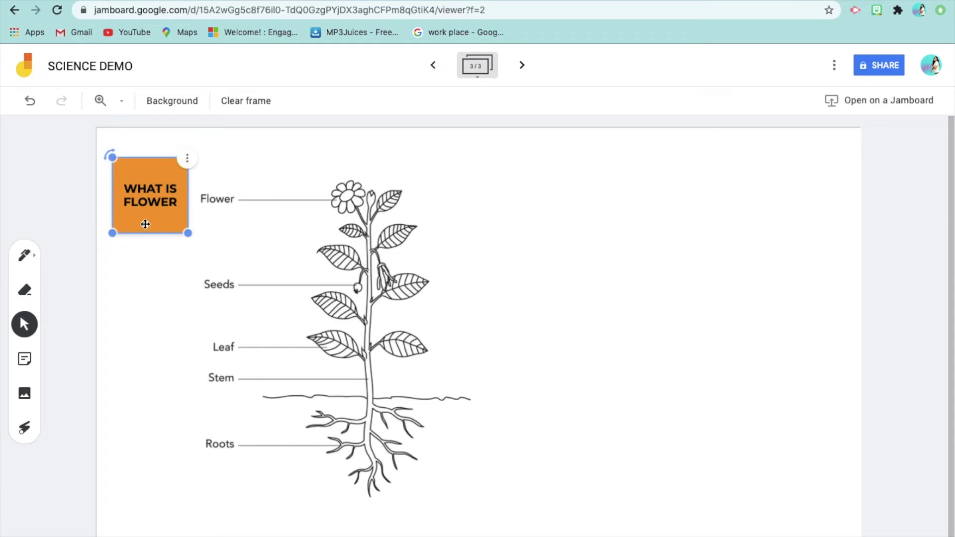
{"action": "left_click", "coordinate": [145, 277]}
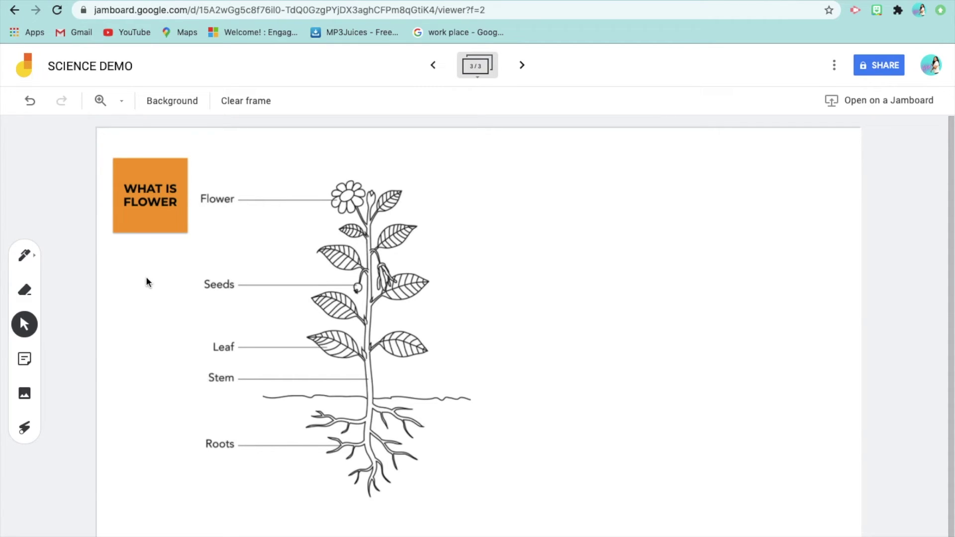
{"action": "left_click", "coordinate": [26, 393]}
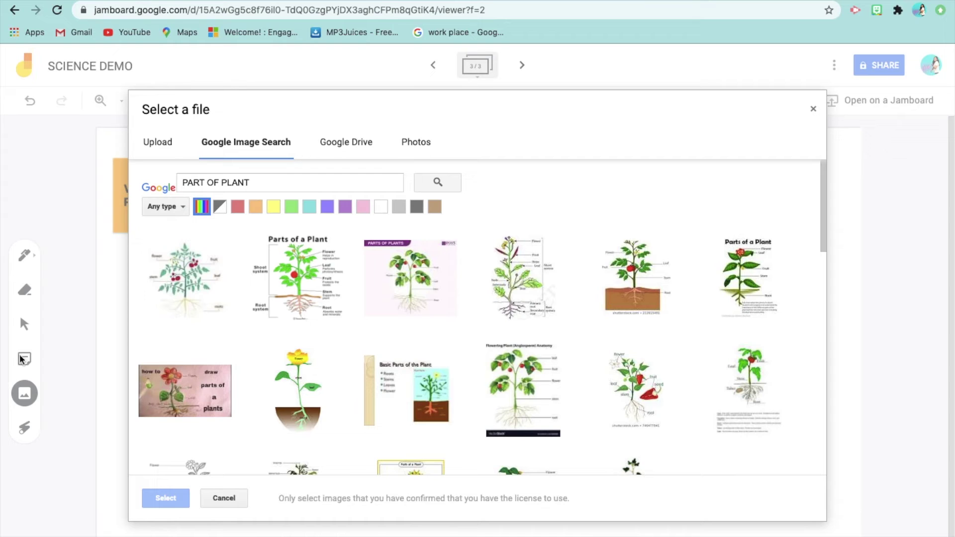
{"action": "left_click", "coordinate": [219, 498]}
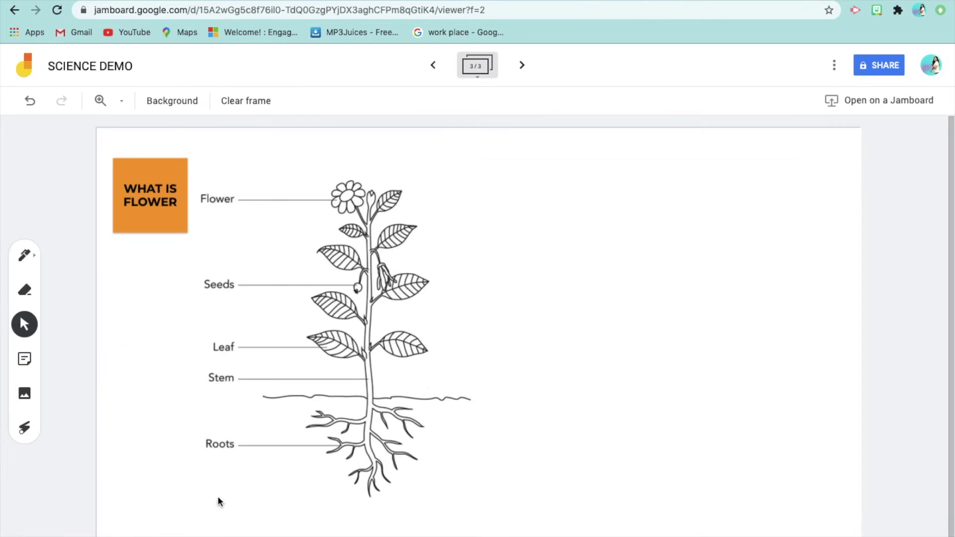
- Create a green sticky note reading WHAT IS THE FUNCTION OF THE ROOT
{"action": "left_click", "coordinate": [30, 360]}
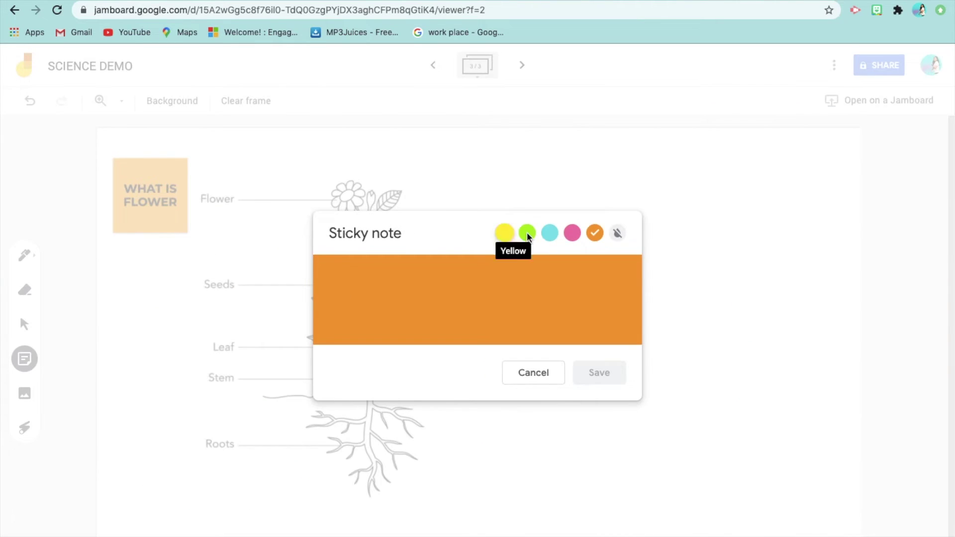
{"action": "left_click", "coordinate": [528, 231]}
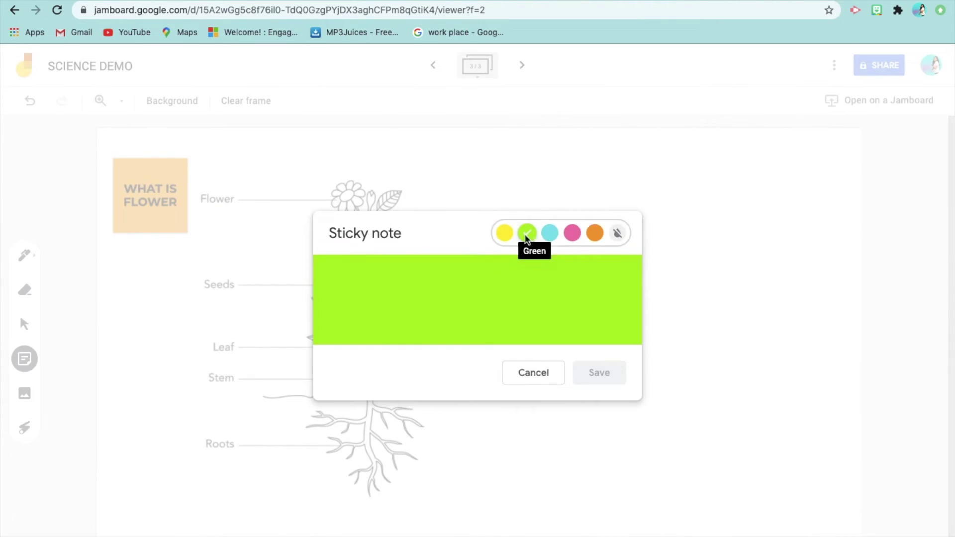
{"action": "left_click", "coordinate": [488, 292]}
{"action": "type", "text": "W"}
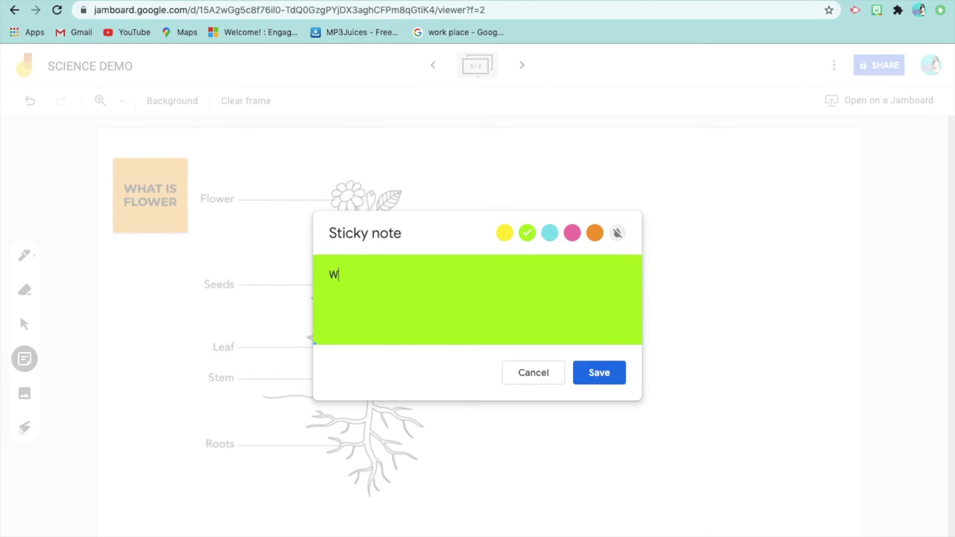
{"action": "type", "text": "HAT IS THE FUN"}
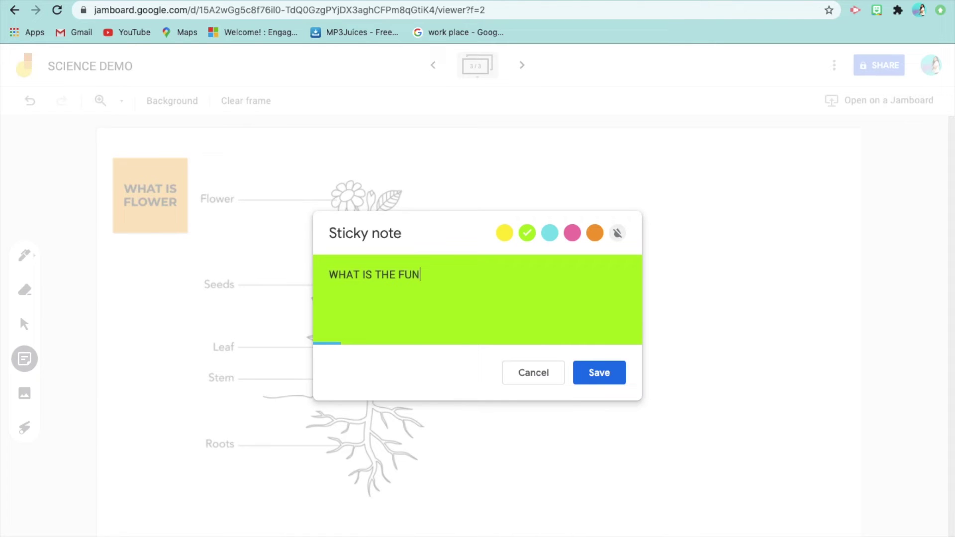
{"action": "type", "text": "CTION OF THE ROO"}
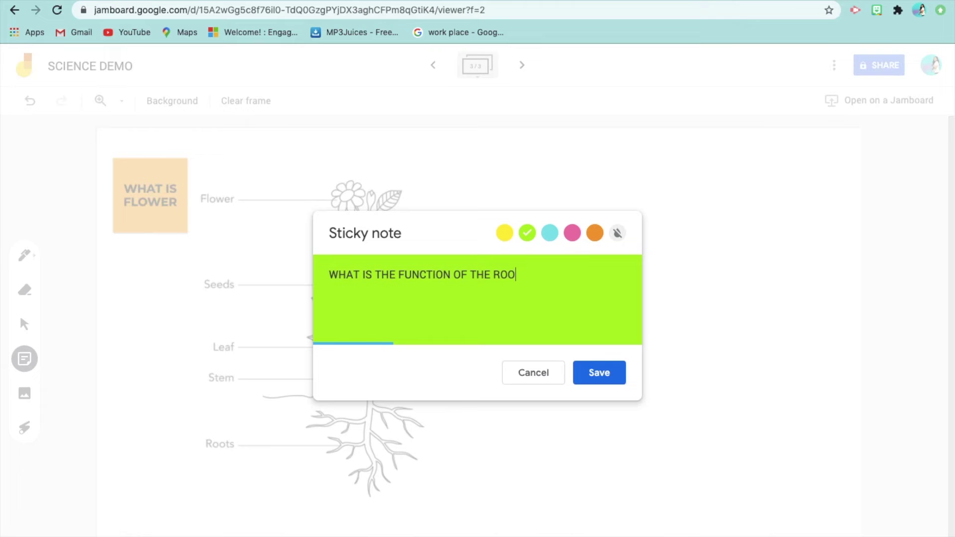
{"action": "type", "text": "T"}
{"action": "left_click", "coordinate": [594, 365]}
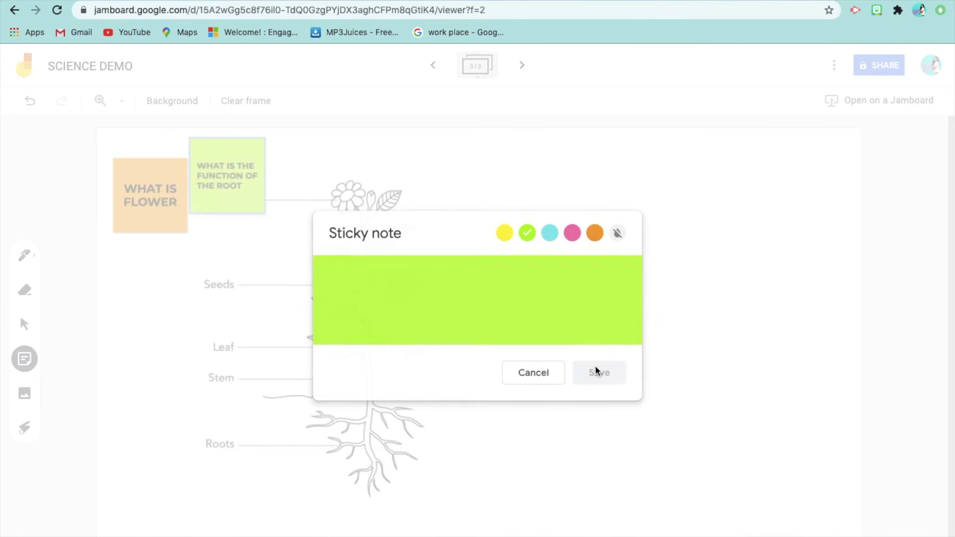
{"action": "left_click", "coordinate": [544, 374]}
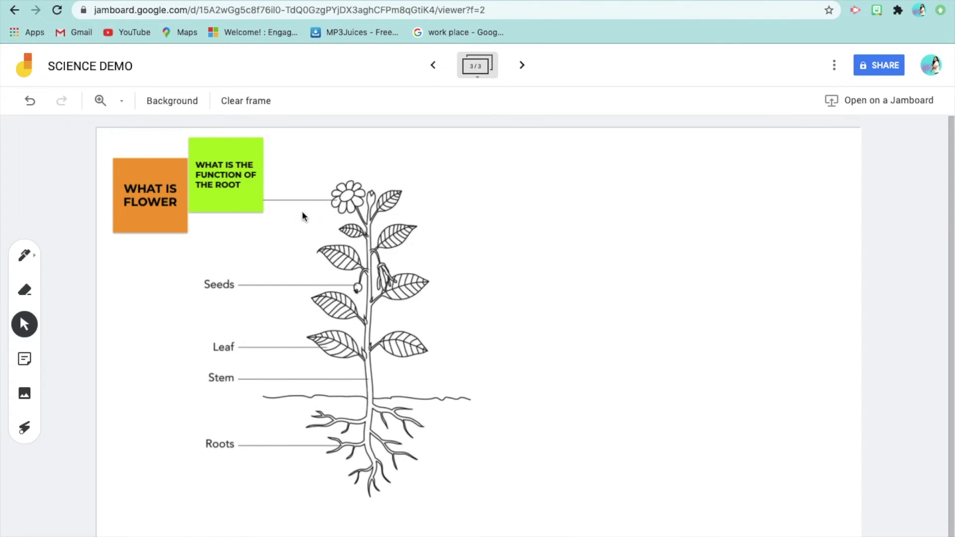
- Move the green root-question note down beside the Roots label and enlarge it slightly
{"action": "left_click_drag", "start_coordinate": [240, 180], "coordinate": [166, 463]}
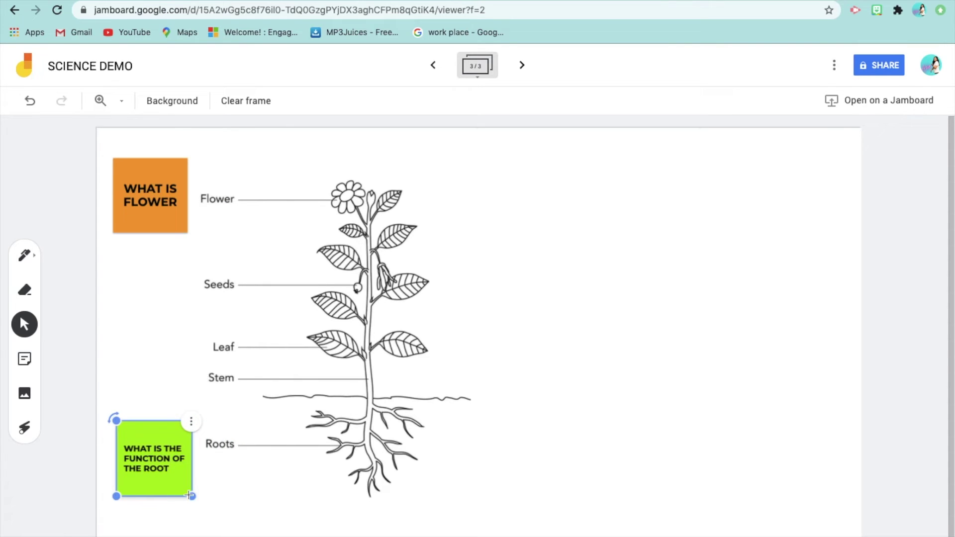
{"action": "left_click_drag", "start_coordinate": [193, 496], "coordinate": [205, 508]}
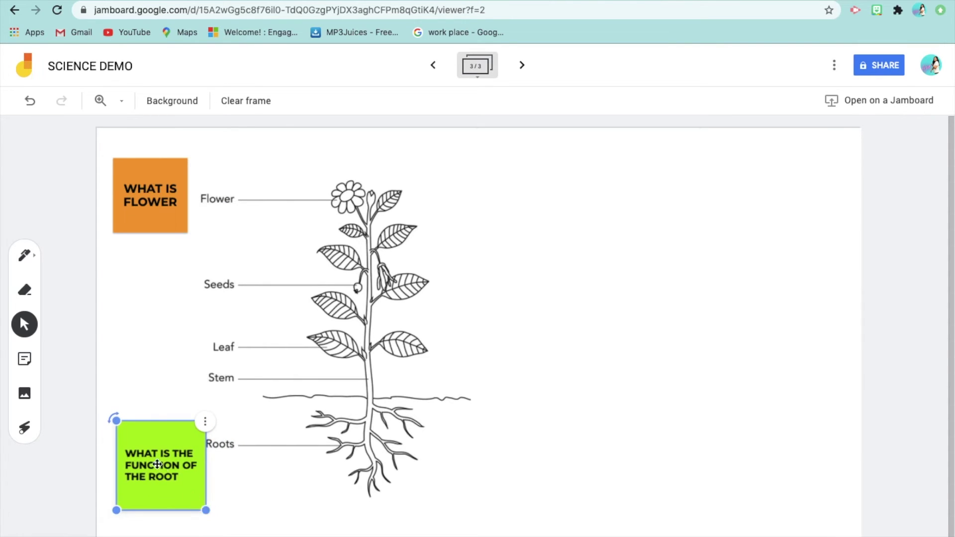
{"action": "left_click_drag", "start_coordinate": [157, 464], "coordinate": [155, 445]}
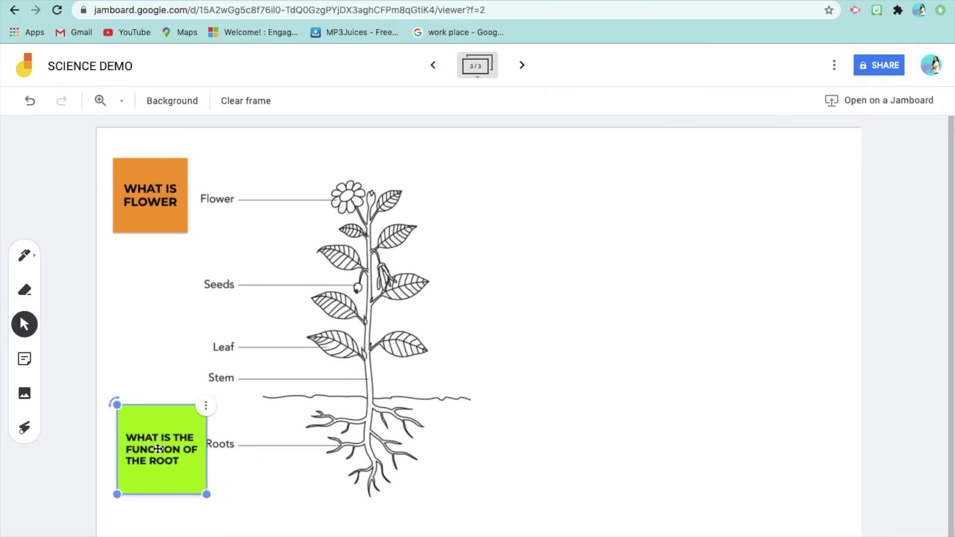
{"action": "left_click_drag", "start_coordinate": [155, 444], "coordinate": [148, 442]}
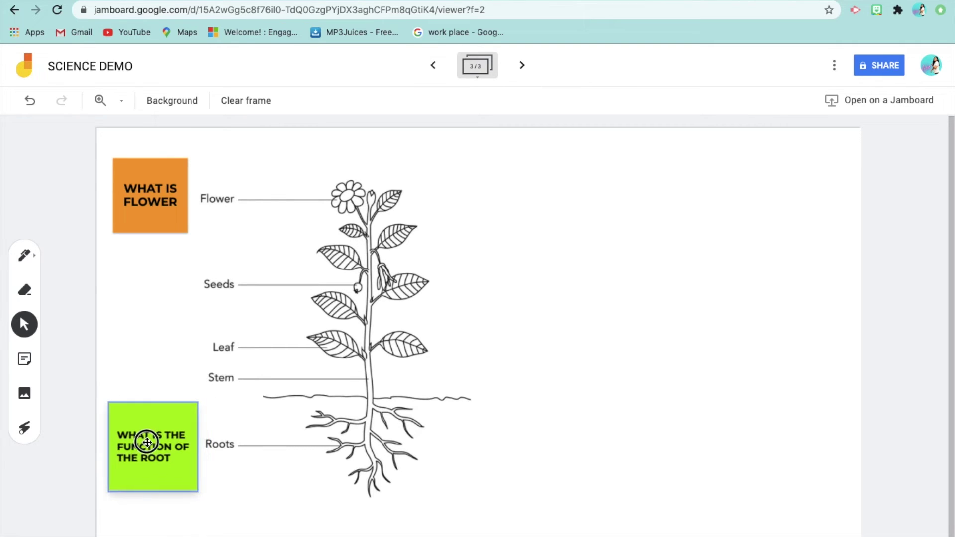
- Shift the plant diagram right and move both question notes right to stay beside it
{"action": "left_click", "coordinate": [302, 343]}
{"action": "left_click_drag", "start_coordinate": [302, 342], "coordinate": [383, 347]}
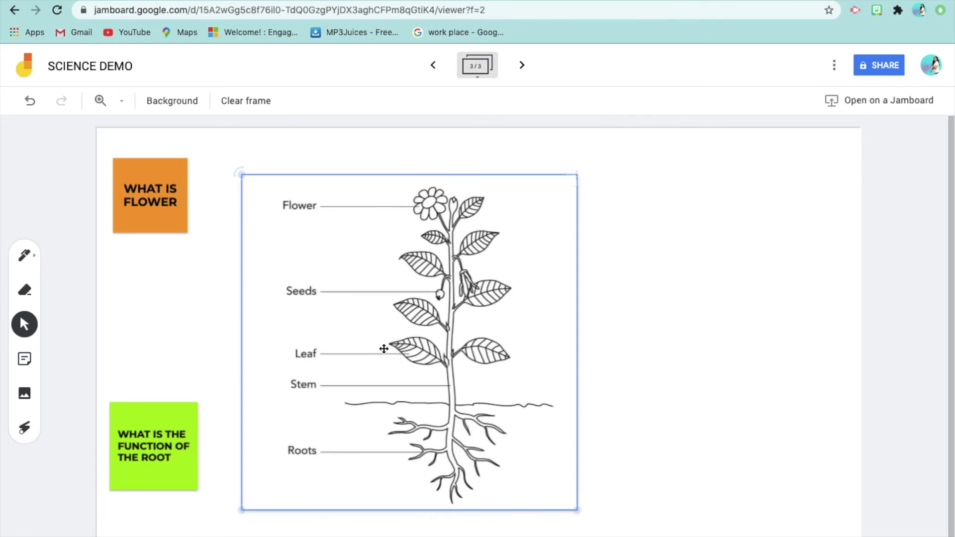
{"action": "left_click", "coordinate": [163, 198]}
{"action": "left_click_drag", "start_coordinate": [163, 198], "coordinate": [216, 207]}
{"action": "left_click_drag", "start_coordinate": [159, 428], "coordinate": [203, 431]}
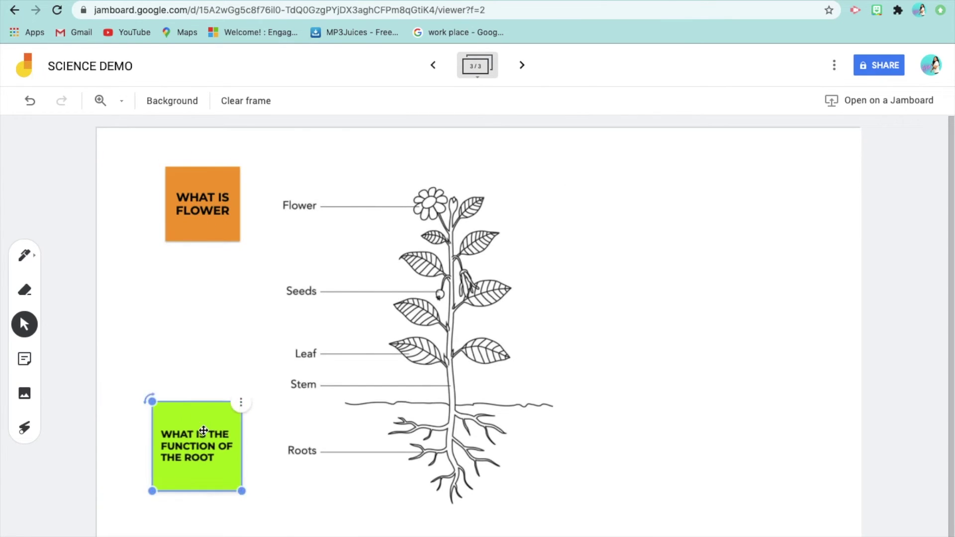
{"action": "left_click", "coordinate": [29, 258]}
- With a yellow marker, colour the flower head and hand-write a Flower label to its right
{"action": "left_click", "coordinate": [24, 256]}
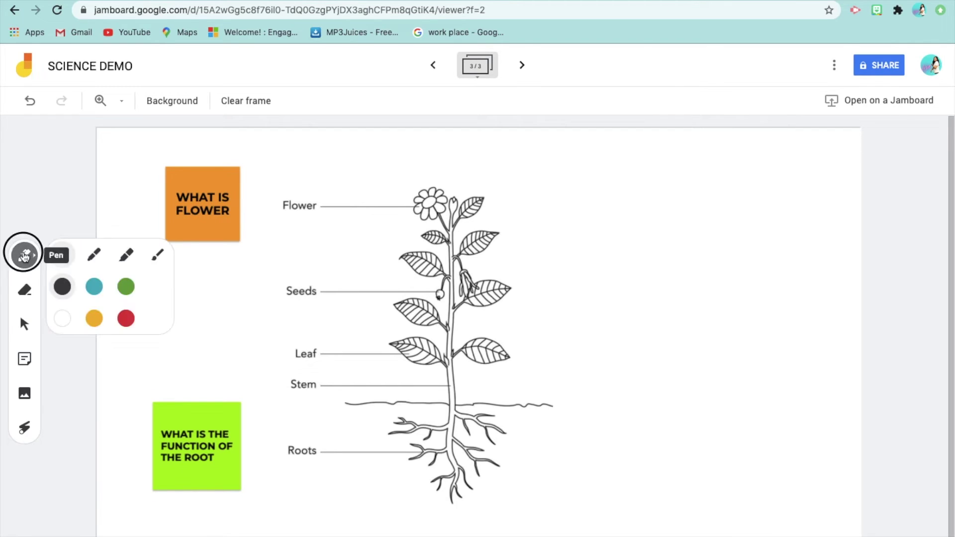
{"action": "left_click", "coordinate": [92, 259]}
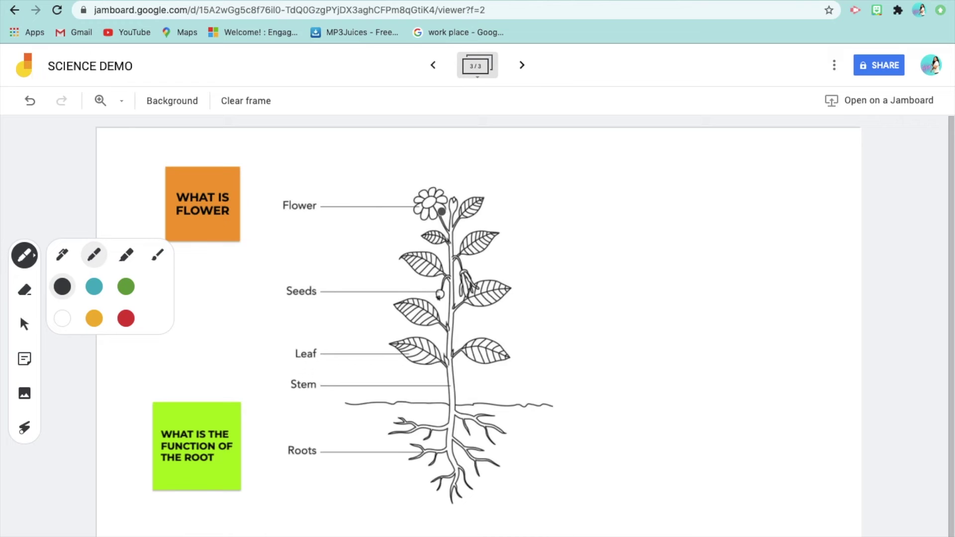
{"action": "left_click", "coordinate": [92, 319]}
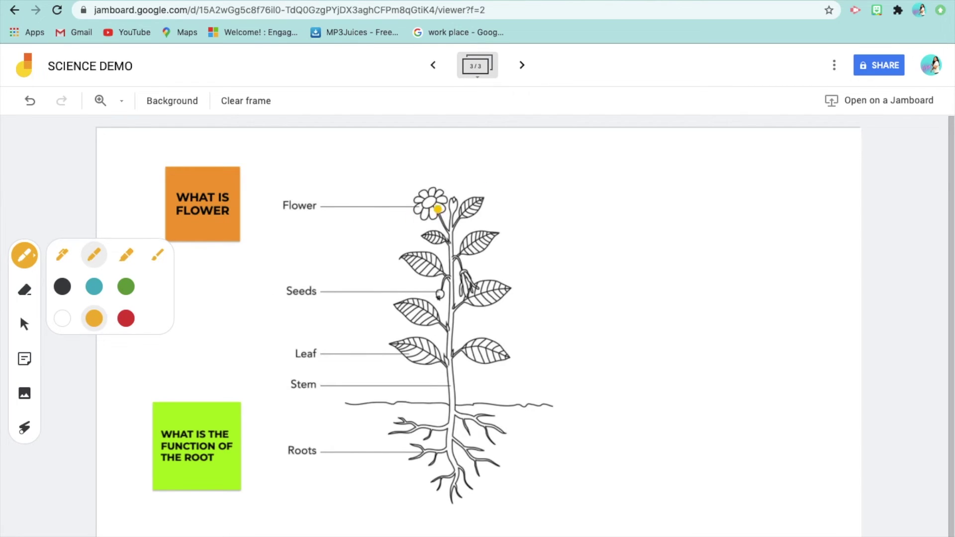
{"action": "mouse_move", "coordinate": [437, 208]}
{"action": "left_mouse_down"}
{"action": "mouse_move", "coordinate": [448, 214]}
{"action": "mouse_move", "coordinate": [430, 194]}
{"action": "mouse_move", "coordinate": [428, 211]}
{"action": "mouse_move", "coordinate": [439, 186]}
{"action": "mouse_move", "coordinate": [425, 189]}
{"action": "mouse_move", "coordinate": [418, 211]}
{"action": "mouse_move", "coordinate": [439, 194]}
{"action": "mouse_move", "coordinate": [428, 204]}
{"action": "mouse_move", "coordinate": [666, 169]}
{"action": "left_mouse_up"}
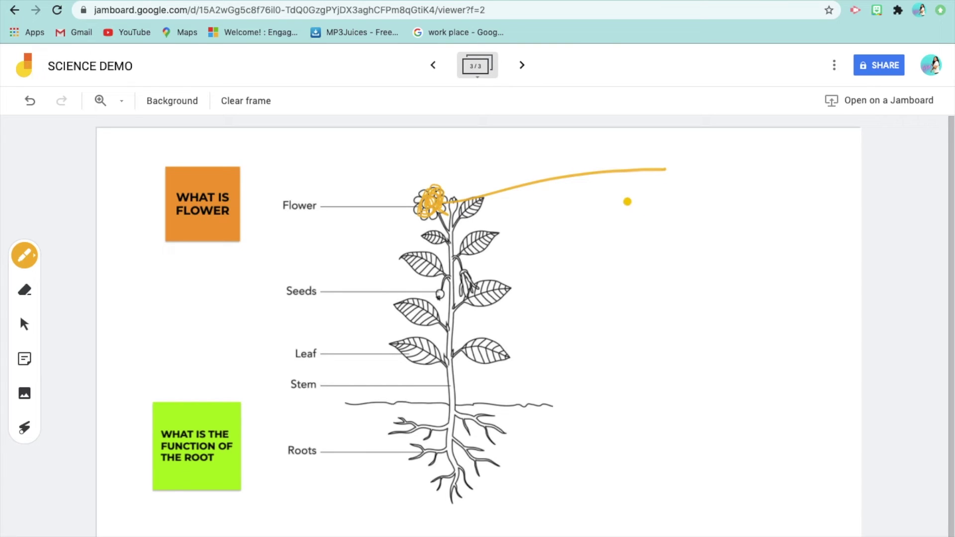
{"action": "left_click_drag", "start_coordinate": [627, 202], "coordinate": [627, 261]}
{"action": "mouse_move", "coordinate": [632, 203]}
{"action": "left_mouse_down"}
{"action": "mouse_move", "coordinate": [664, 203]}
{"action": "mouse_move", "coordinate": [686, 260]}
{"action": "mouse_move", "coordinate": [707, 253]}
{"action": "mouse_move", "coordinate": [706, 241]}
{"action": "mouse_move", "coordinate": [755, 204]}
{"action": "mouse_move", "coordinate": [781, 206]}
{"action": "mouse_move", "coordinate": [800, 241]}
{"action": "left_mouse_up"}
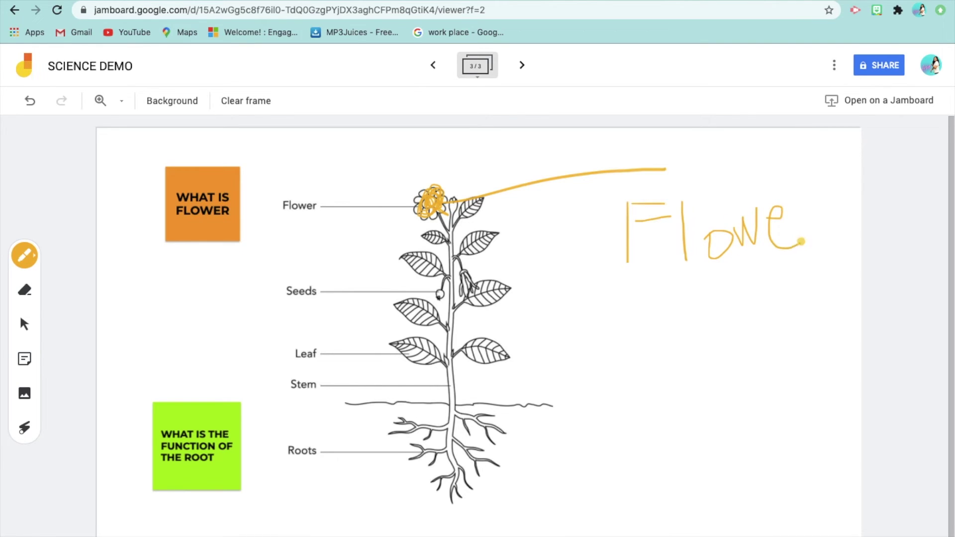
{"action": "left_click_drag", "start_coordinate": [796, 208], "coordinate": [817, 203]}
- Circle the Seeds and Roots labels with a red highlighter
{"action": "left_click", "coordinate": [26, 261]}
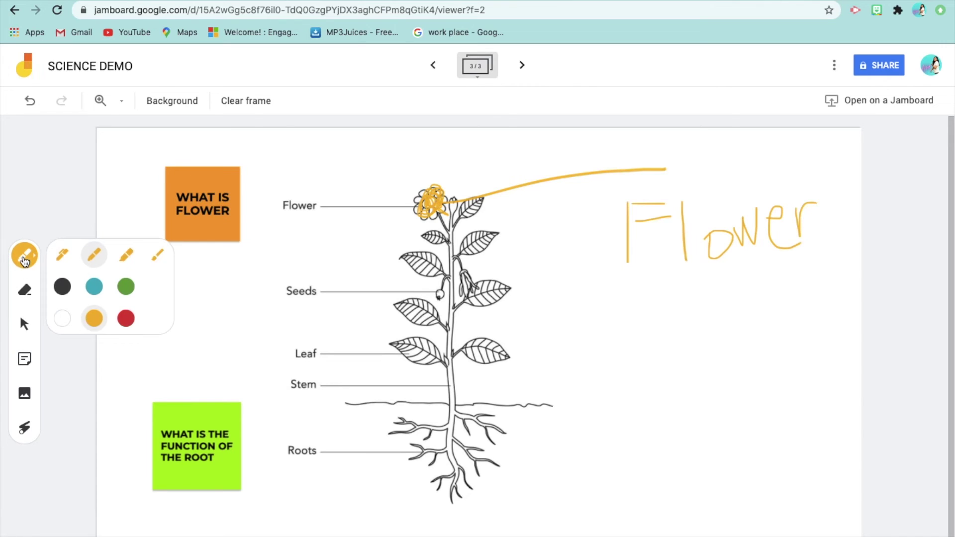
{"action": "left_click", "coordinate": [126, 255]}
{"action": "left_click", "coordinate": [126, 318]}
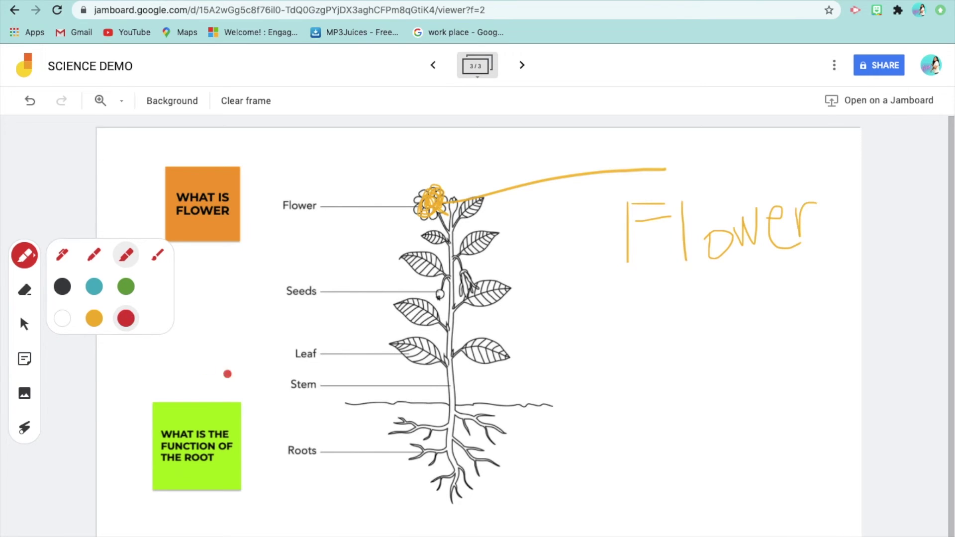
{"action": "mouse_move", "coordinate": [323, 282]}
{"action": "left_mouse_down"}
{"action": "mouse_move", "coordinate": [268, 307]}
{"action": "mouse_move", "coordinate": [294, 265]}
{"action": "left_mouse_up"}
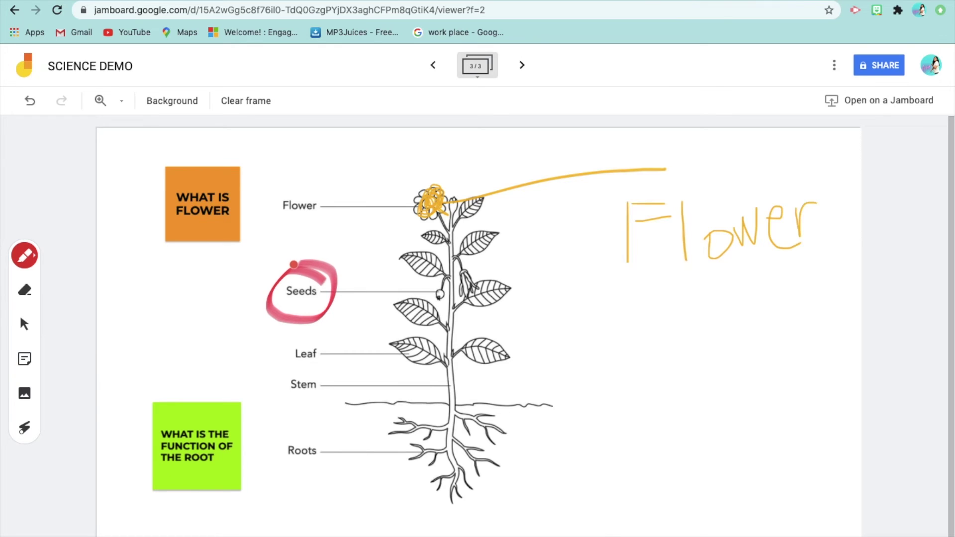
{"action": "mouse_move", "coordinate": [300, 423]}
{"action": "left_mouse_down"}
{"action": "mouse_move", "coordinate": [282, 467]}
{"action": "mouse_move", "coordinate": [257, 436]}
{"action": "left_mouse_up"}
- Draw a red line out from the roots and handwrite beside it
{"action": "left_click_drag", "start_coordinate": [474, 431], "coordinate": [599, 415]}
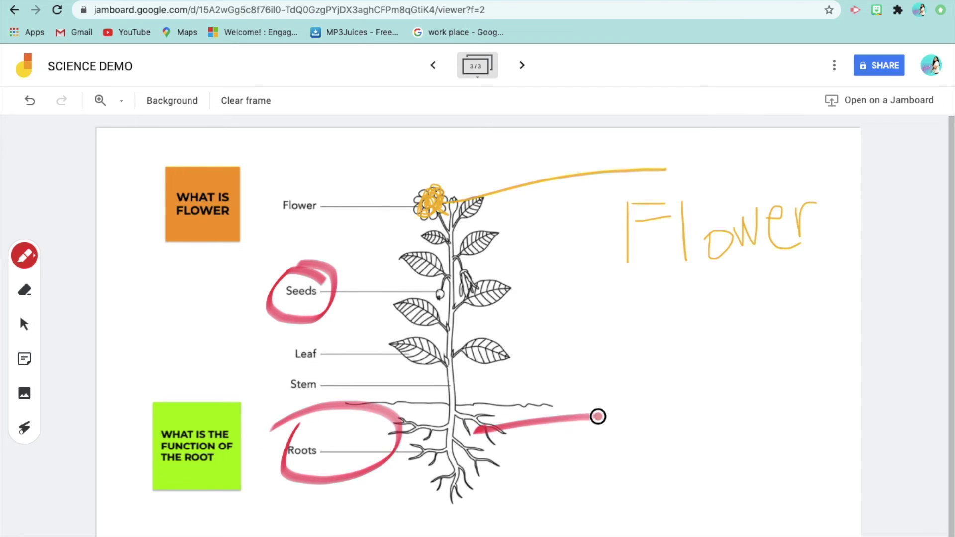
{"action": "mouse_move", "coordinate": [599, 382]}
{"action": "left_mouse_down"}
{"action": "mouse_move", "coordinate": [608, 434]}
{"action": "mouse_move", "coordinate": [631, 448]}
{"action": "mouse_move", "coordinate": [662, 419]}
{"action": "mouse_move", "coordinate": [691, 432]}
{"action": "mouse_move", "coordinate": [703, 396]}
{"action": "mouse_move", "coordinate": [737, 398]}
{"action": "left_mouse_up"}
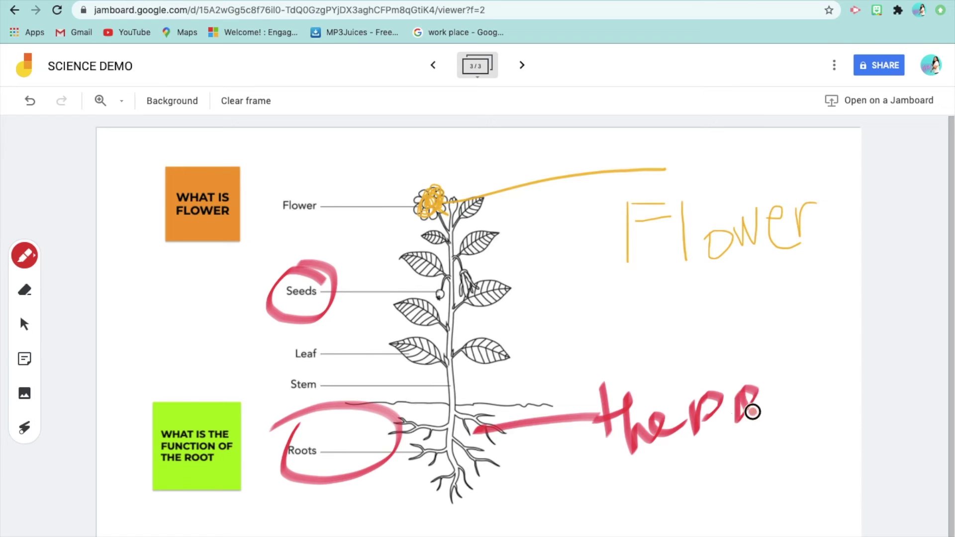
{"action": "left_click_drag", "start_coordinate": [773, 329], "coordinate": [791, 412]}
{"action": "mouse_move", "coordinate": [766, 379]}
{"action": "left_mouse_down"}
{"action": "mouse_move", "coordinate": [803, 363]}
{"action": "mouse_move", "coordinate": [828, 405]}
{"action": "mouse_move", "coordinate": [785, 426]}
{"action": "left_mouse_up"}
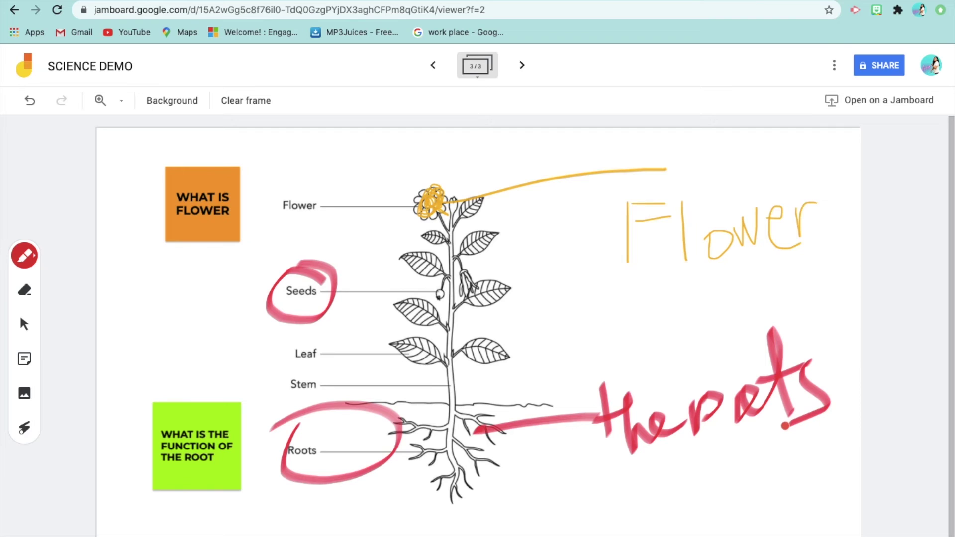
- Erase the last letters of the red handwriting beside the roots
{"action": "left_click", "coordinate": [24, 293]}
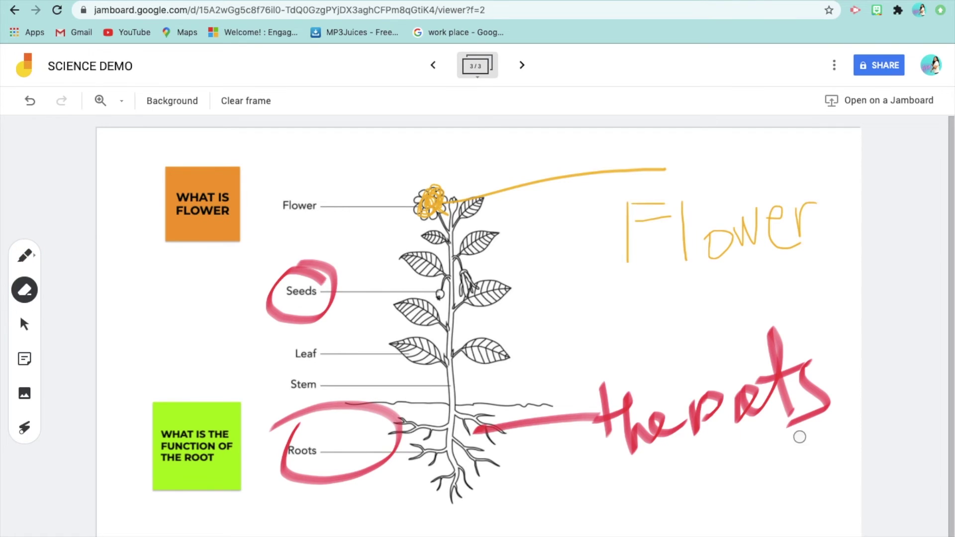
{"action": "mouse_move", "coordinate": [753, 415]}
{"action": "left_mouse_down"}
{"action": "mouse_move", "coordinate": [766, 393]}
{"action": "mouse_move", "coordinate": [747, 383]}
{"action": "mouse_move", "coordinate": [781, 313]}
{"action": "mouse_move", "coordinate": [837, 379]}
{"action": "mouse_move", "coordinate": [778, 417]}
{"action": "mouse_move", "coordinate": [781, 429]}
{"action": "left_mouse_up"}
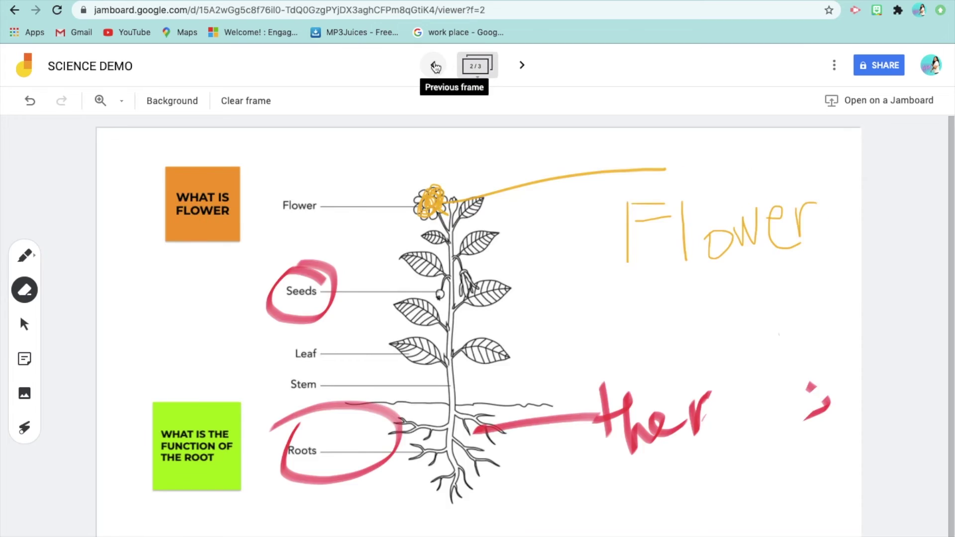
{"action": "left_click", "coordinate": [438, 66]}
- Return to frame 1 and give it a plain white background
{"action": "left_click", "coordinate": [436, 67]}
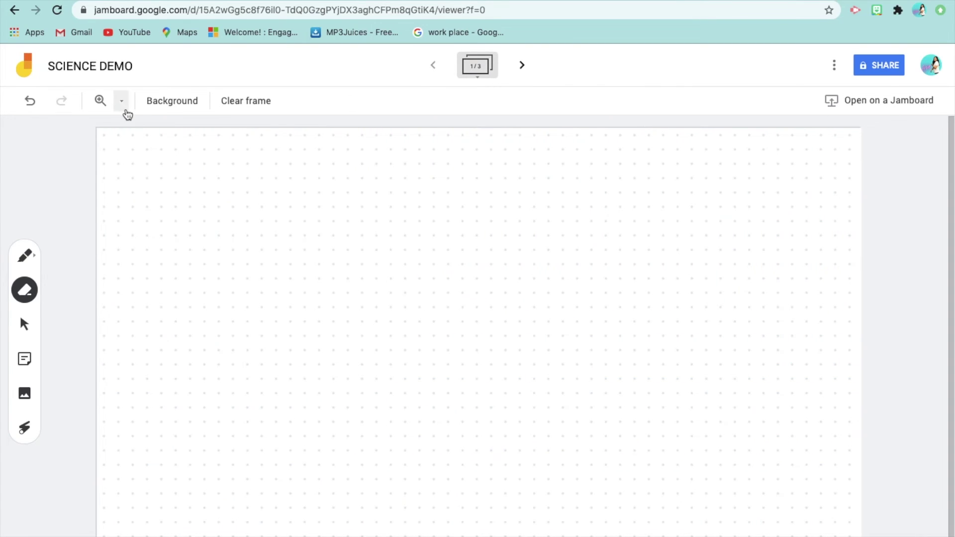
{"action": "left_click", "coordinate": [169, 101]}
{"action": "left_click", "coordinate": [160, 130]}
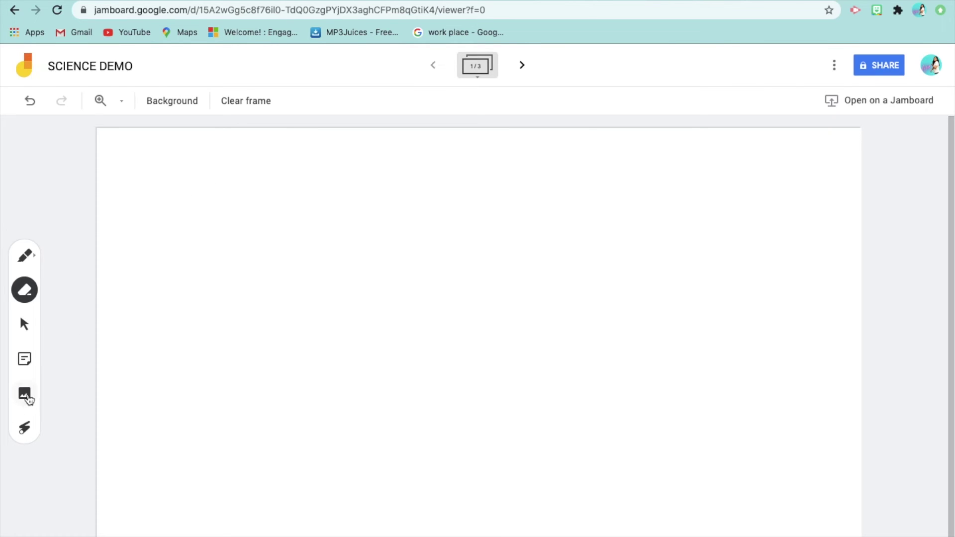
- Search Google Images for ADDITION WORKSHEET and insert a worksheet onto frame 1
{"action": "left_click", "coordinate": [26, 396]}
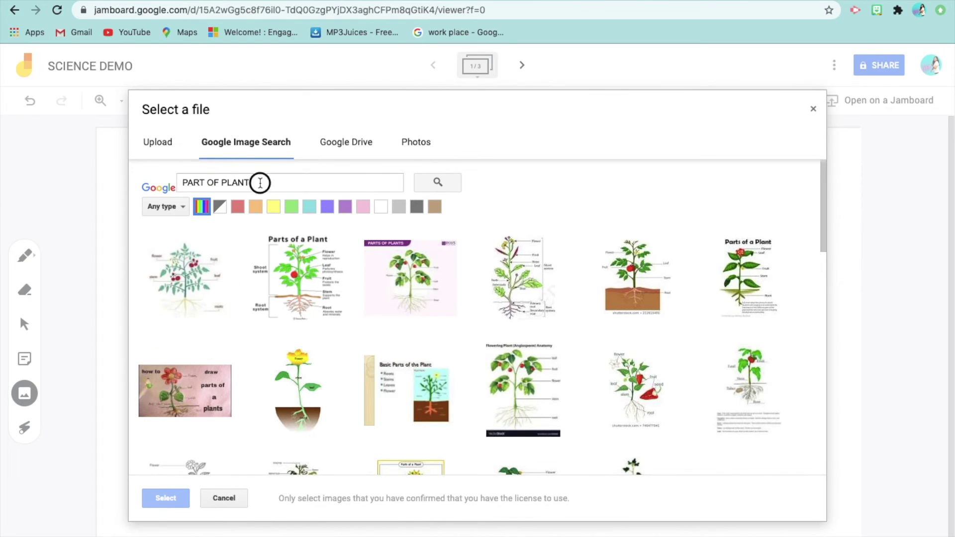
{"action": "left_click", "coordinate": [261, 183]}
{"action": "key", "text": "BackSpace"}
{"action": "key", "text": "BackSpace"}
{"action": "key", "text": "BackSpace"}
{"action": "key", "text": "BackSpace"}
{"action": "key", "text": "BackSpace"}
{"action": "key", "text": "BackSpace"}
{"action": "key", "text": "BackSpace"}
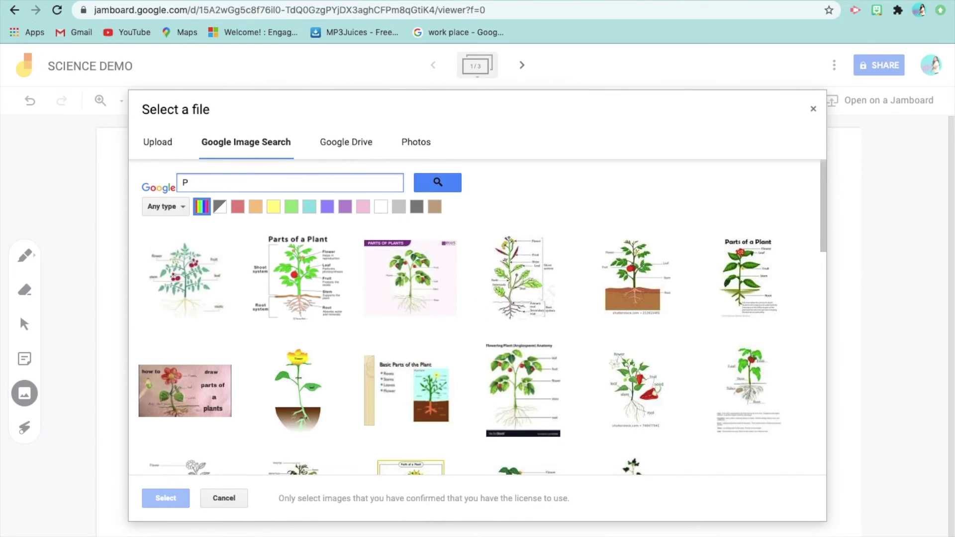
{"action": "type", "text": "ADDITION WORKSHE"}
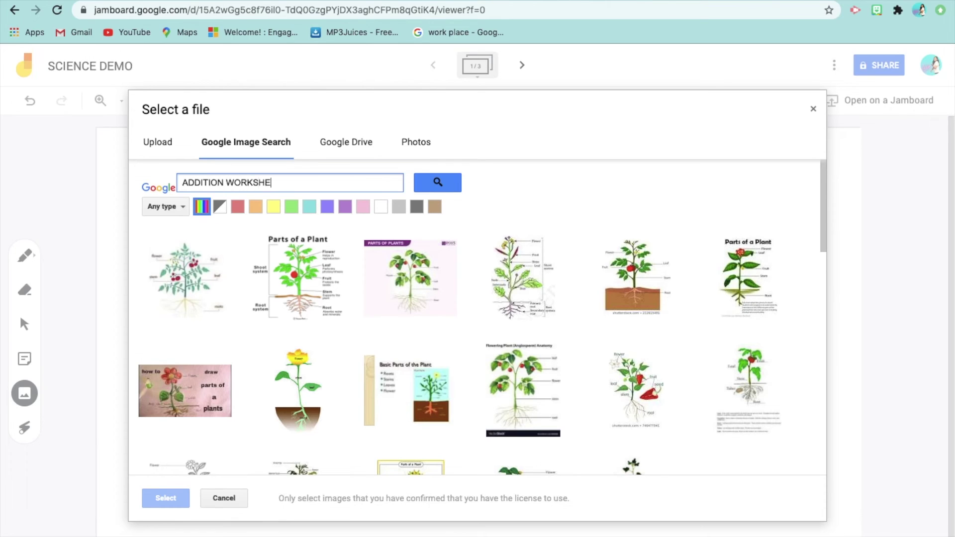
{"action": "type", "text": "ET"}
{"action": "key", "text": "Return"}
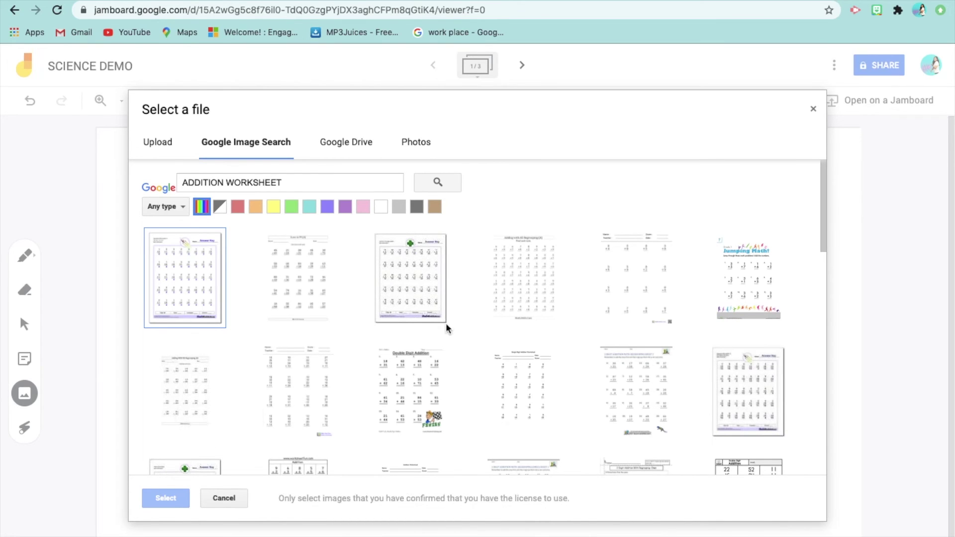
{"action": "left_click", "coordinate": [652, 285]}
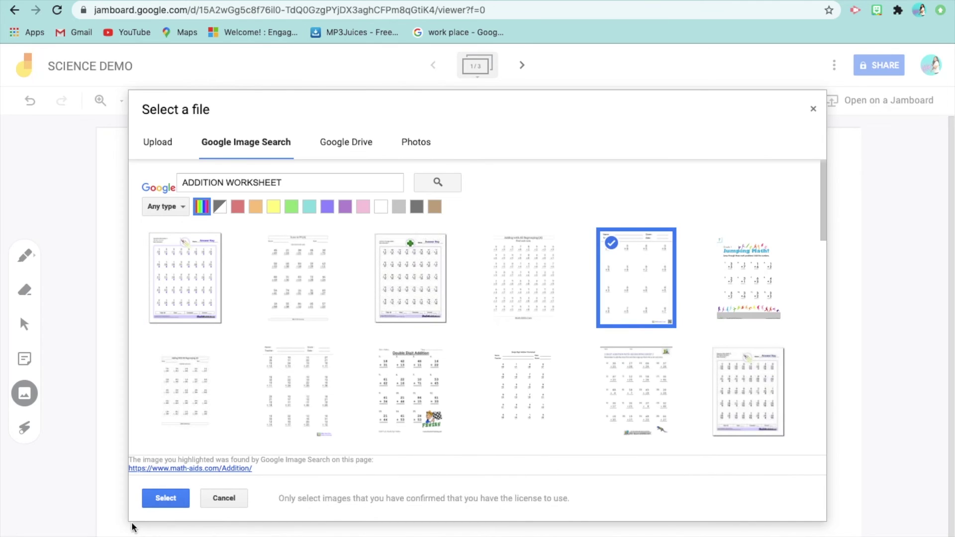
{"action": "left_click", "coordinate": [160, 500]}
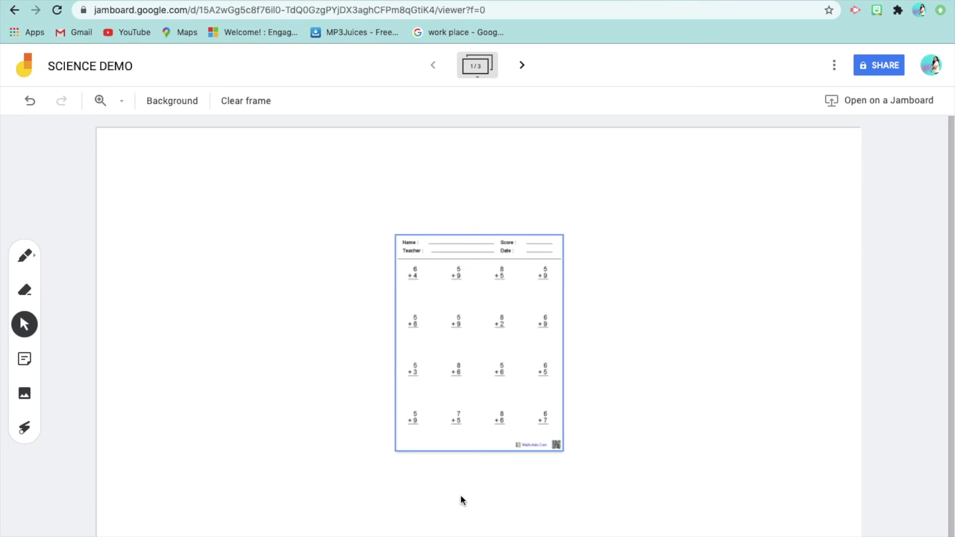
{"action": "left_click", "coordinate": [507, 381]}
- Enlarge the addition worksheet image well beyond its original size
{"action": "left_click_drag", "start_coordinate": [563, 451], "coordinate": [378, 371]}
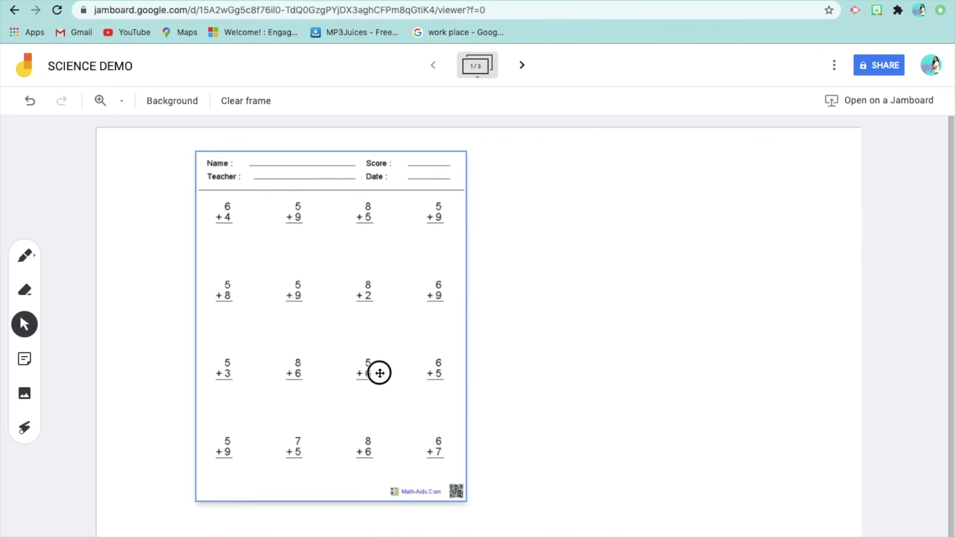
{"action": "left_click_drag", "start_coordinate": [464, 496], "coordinate": [604, 536]}
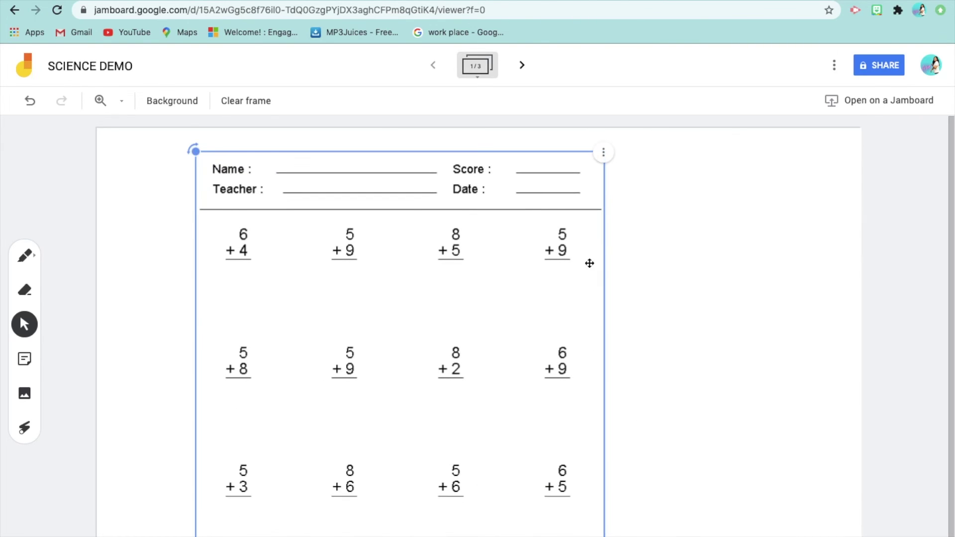
{"action": "left_click_drag", "start_coordinate": [195, 150], "coordinate": [211, 177]}
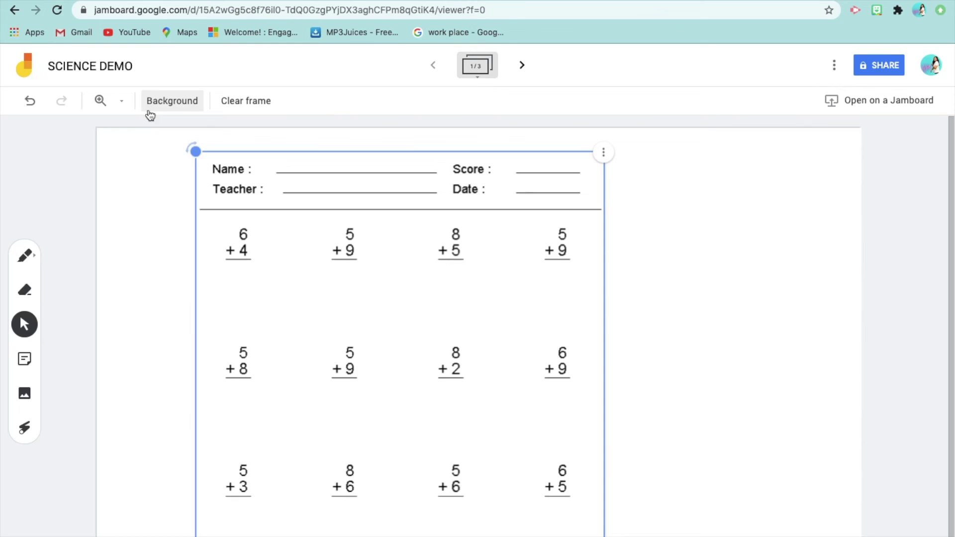
- Shift the worksheet right and adjust its height so its first row of sums shows, then deselect it
{"action": "left_click_drag", "start_coordinate": [406, 290], "coordinate": [584, 287]}
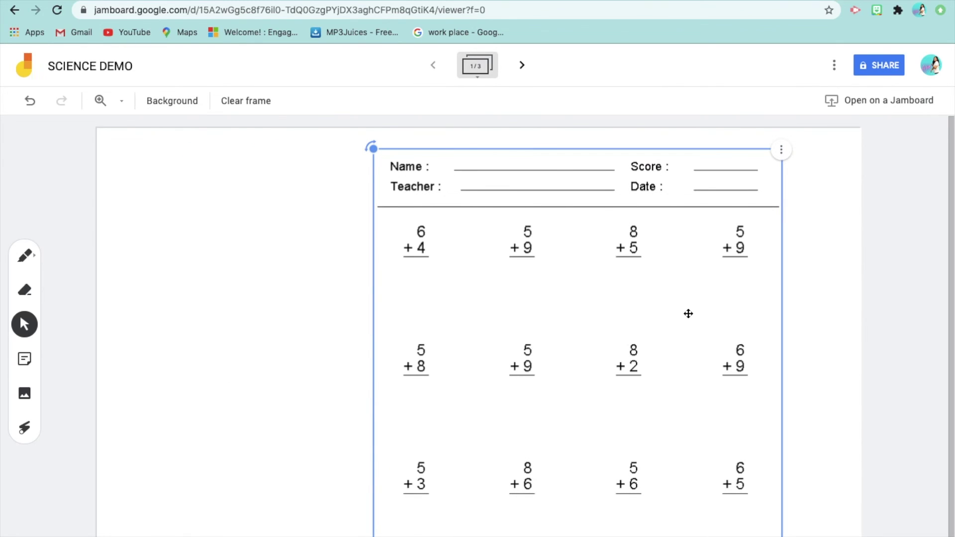
{"action": "left_click_drag", "start_coordinate": [688, 313], "coordinate": [667, 4]}
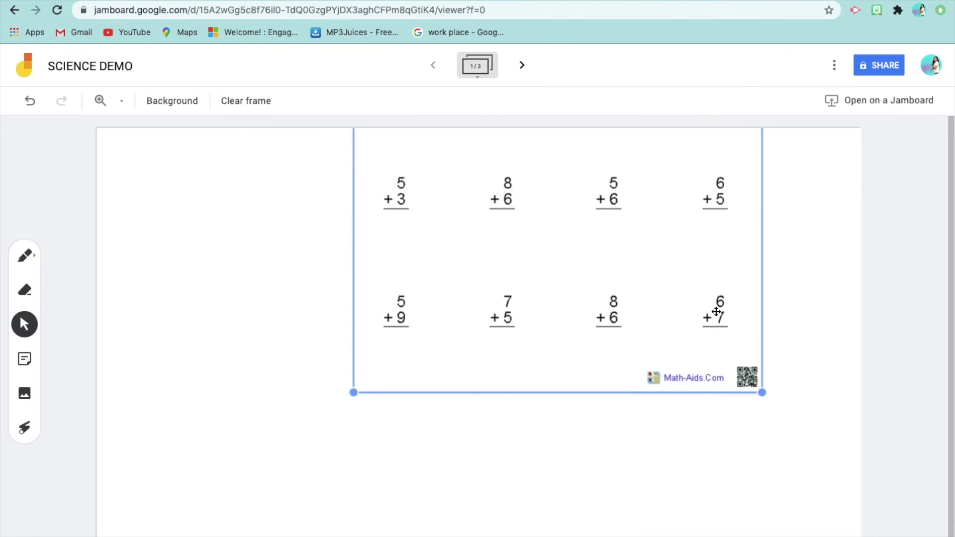
{"action": "left_click_drag", "start_coordinate": [761, 392], "coordinate": [854, 527]}
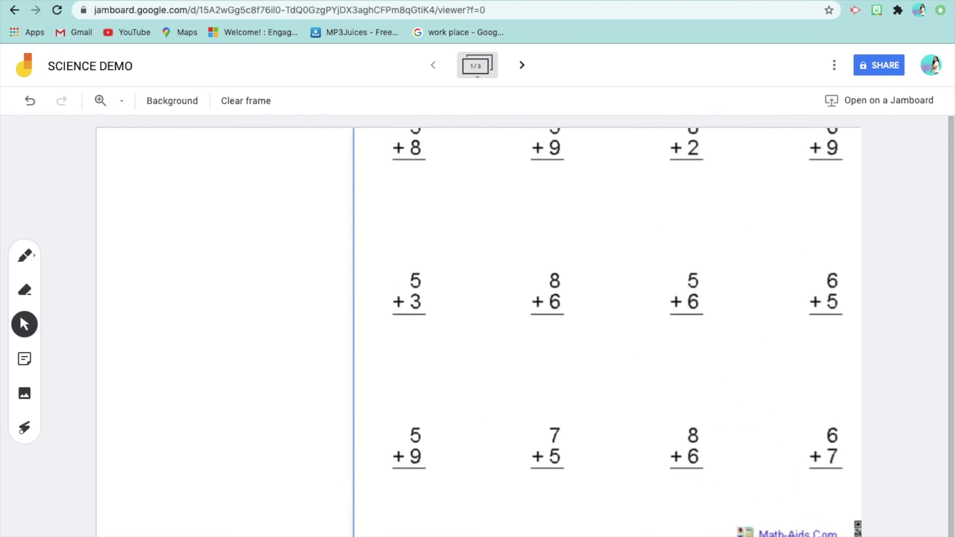
{"action": "left_click_drag", "start_coordinate": [691, 361], "coordinate": [658, 536]}
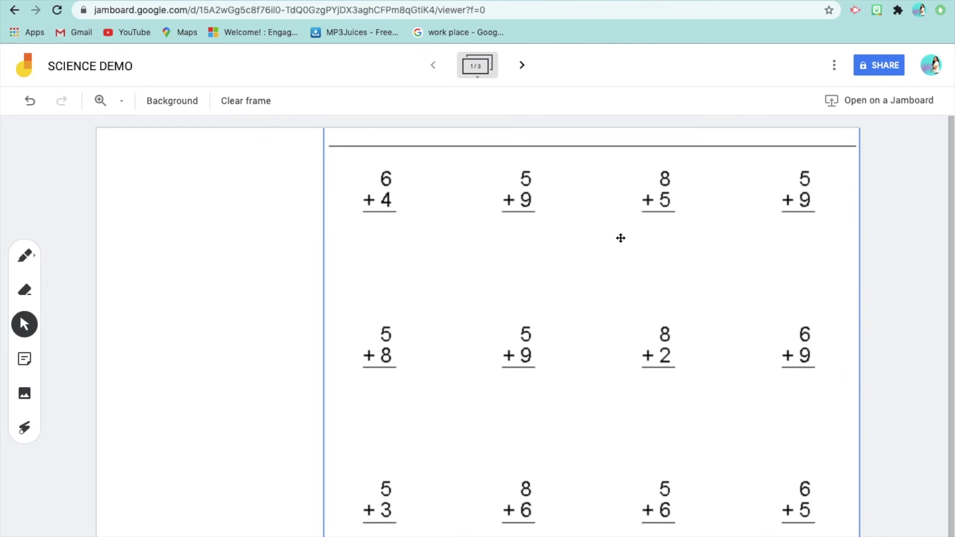
{"action": "mouse_move", "coordinate": [620, 236]}
{"action": "left_mouse_down"}
{"action": "mouse_move", "coordinate": [625, 322]}
{"action": "mouse_move", "coordinate": [607, 258]}
{"action": "mouse_move", "coordinate": [618, 221]}
{"action": "left_mouse_up"}
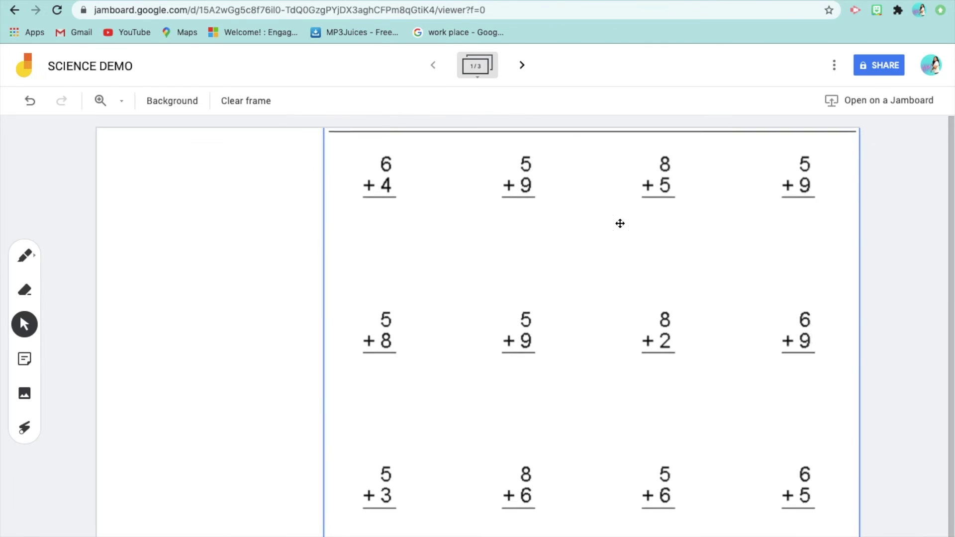
{"action": "left_click", "coordinate": [248, 260]}
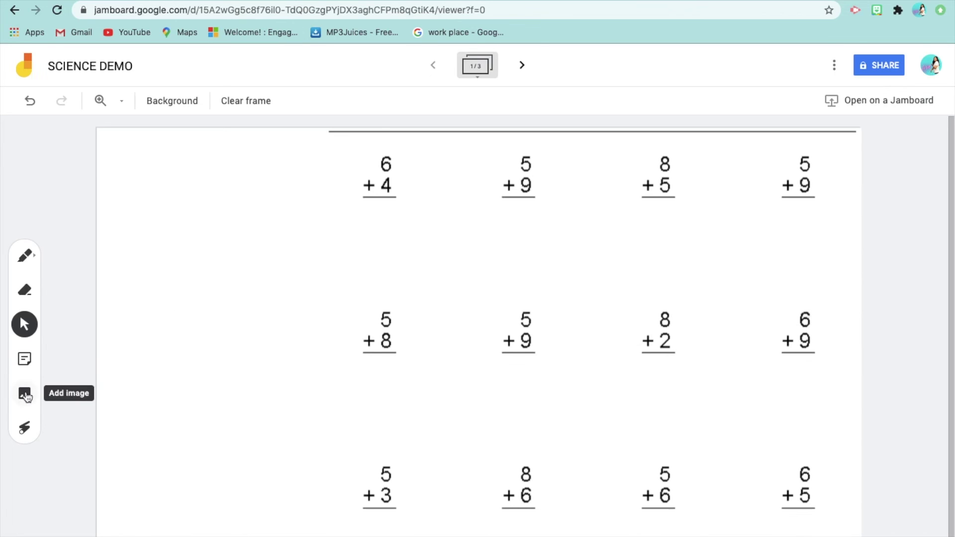
- Add a yellow sticky note reading 10 and place it below 6 + 4
{"action": "left_click", "coordinate": [25, 360]}
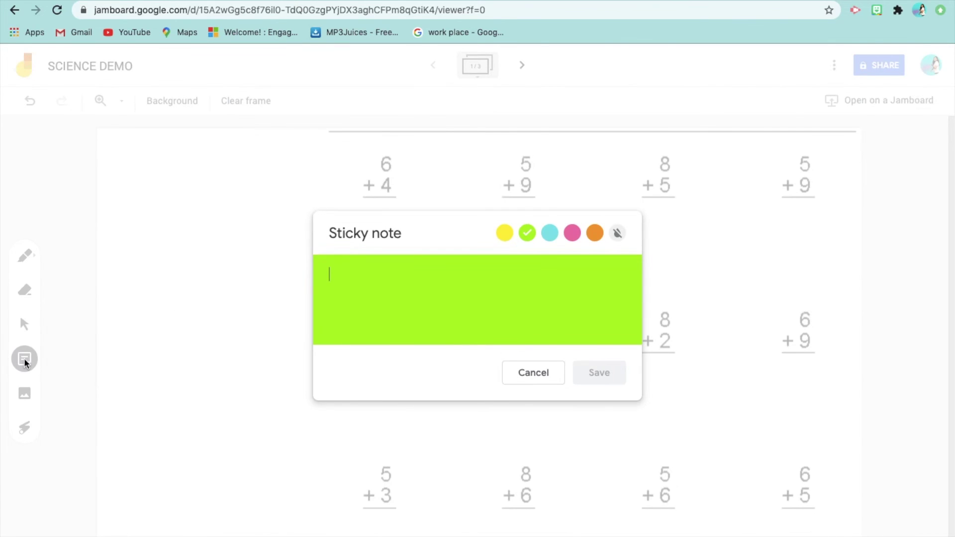
{"action": "type", "text": "10"}
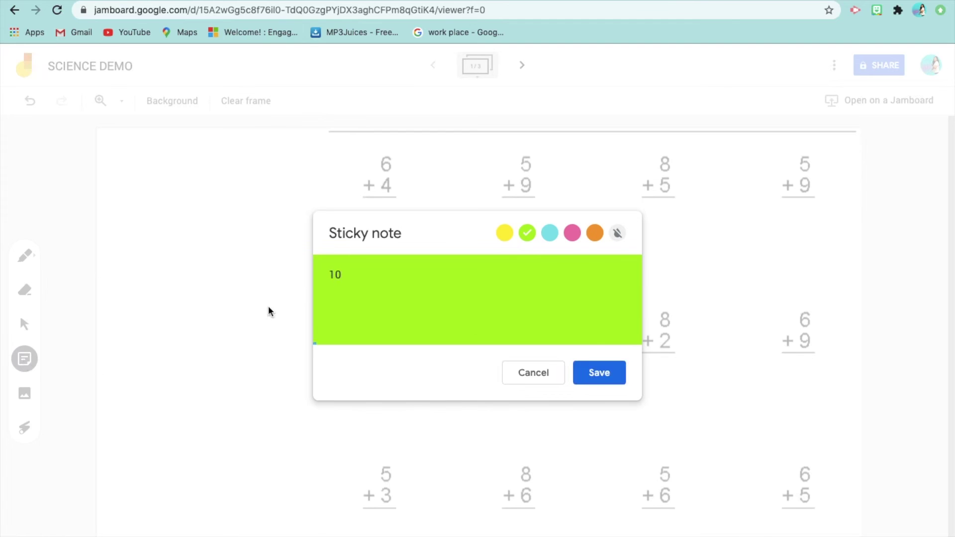
{"action": "left_click", "coordinate": [504, 232]}
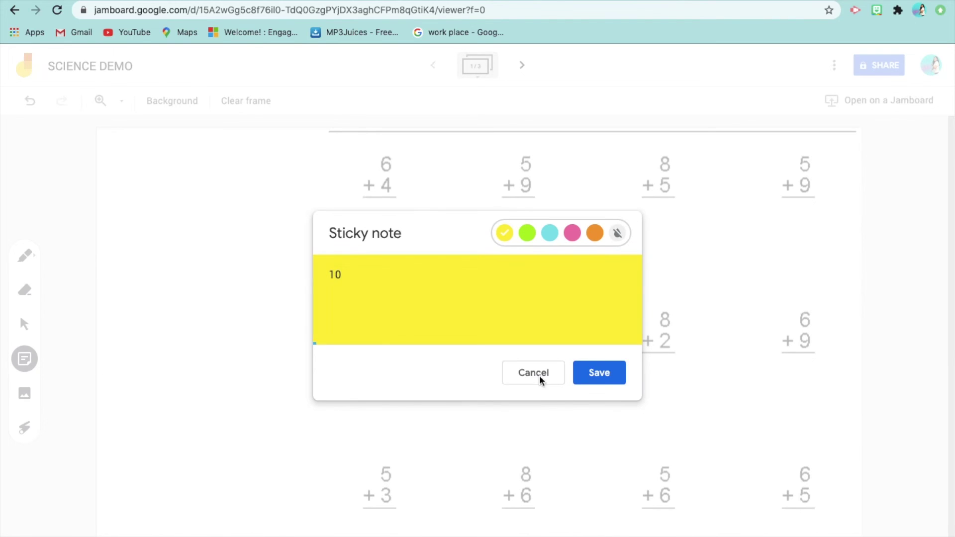
{"action": "left_click", "coordinate": [597, 376]}
{"action": "left_click", "coordinate": [533, 373]}
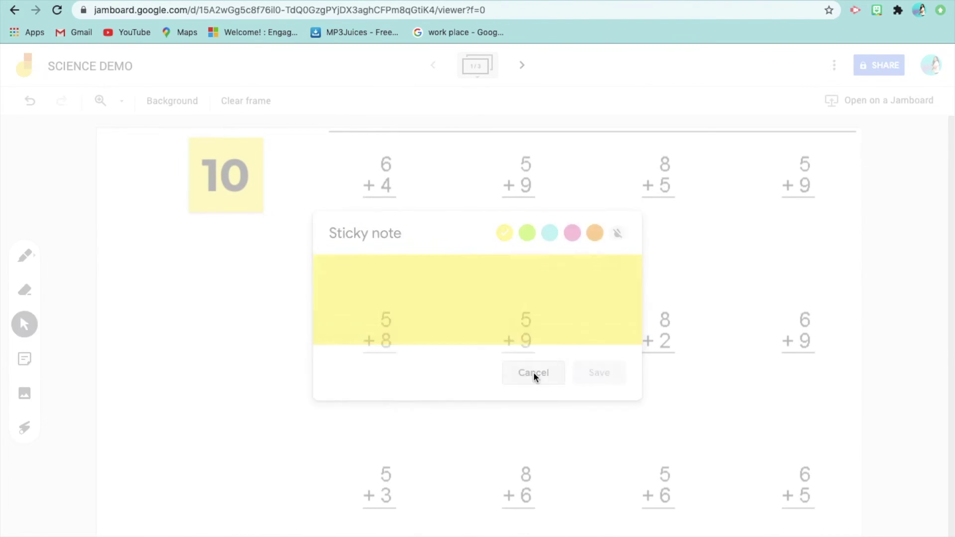
{"action": "left_click_drag", "start_coordinate": [225, 175], "coordinate": [388, 232]}
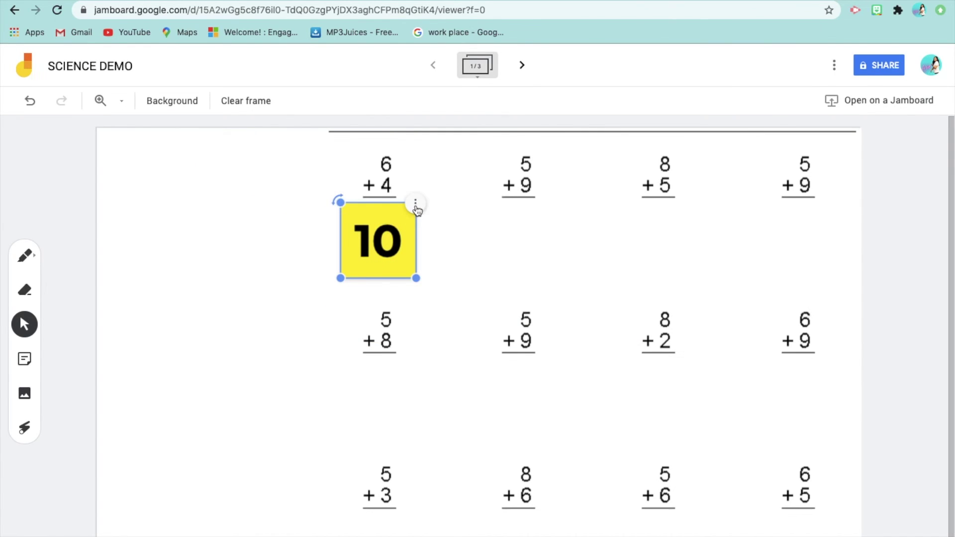
- Duplicate the note below 5 + 9, change it to a green 14, then switch to YouTube
{"action": "left_click", "coordinate": [416, 203]}
{"action": "left_click", "coordinate": [450, 231]}
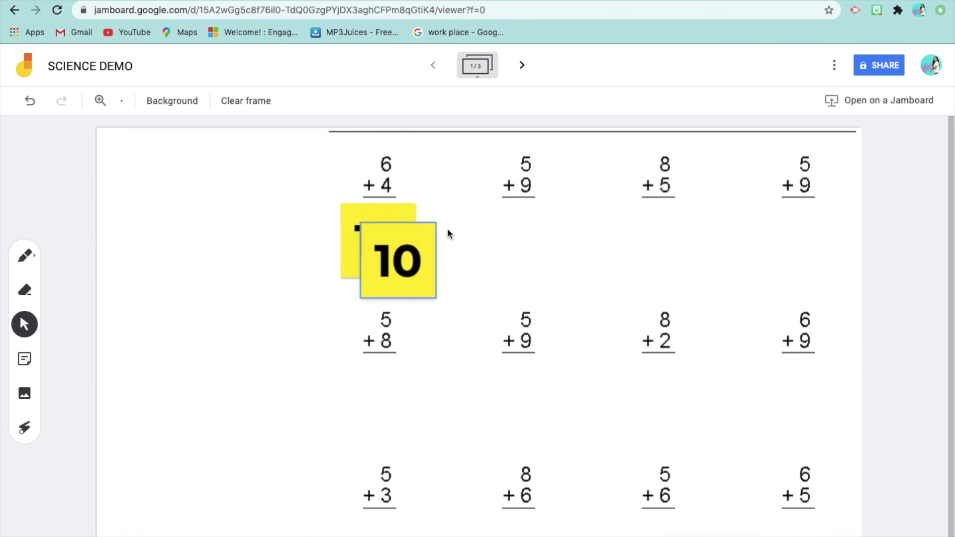
{"action": "left_click_drag", "start_coordinate": [424, 248], "coordinate": [527, 227]}
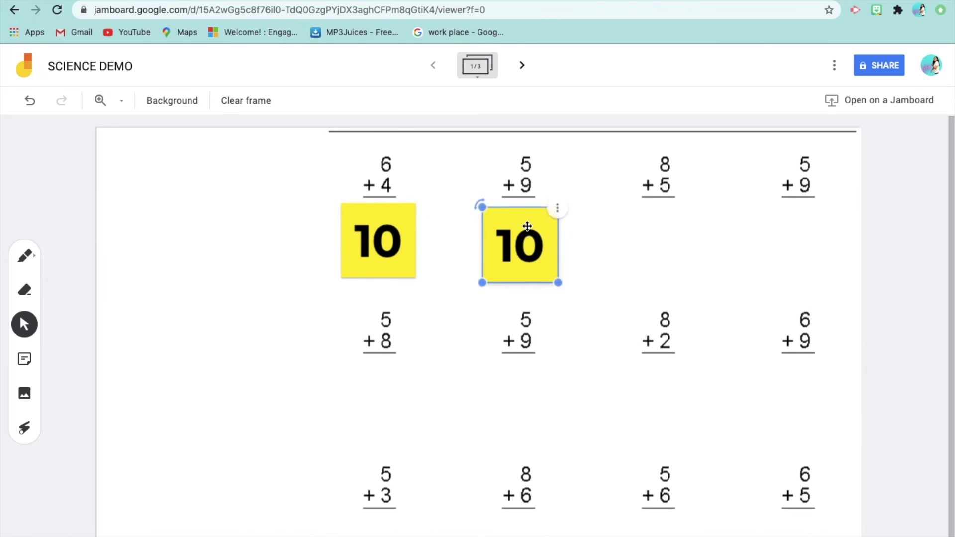
{"action": "left_click", "coordinate": [563, 213]}
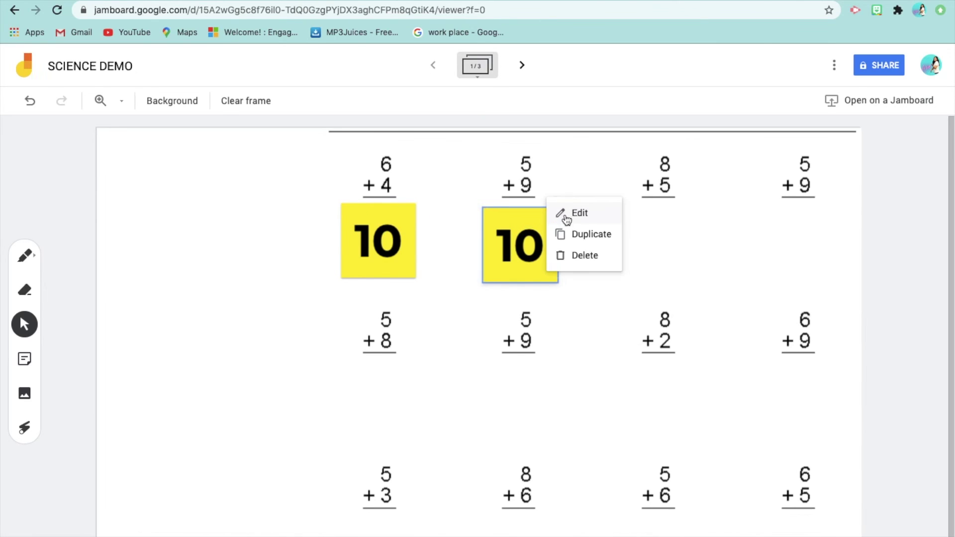
{"action": "left_click", "coordinate": [562, 213]}
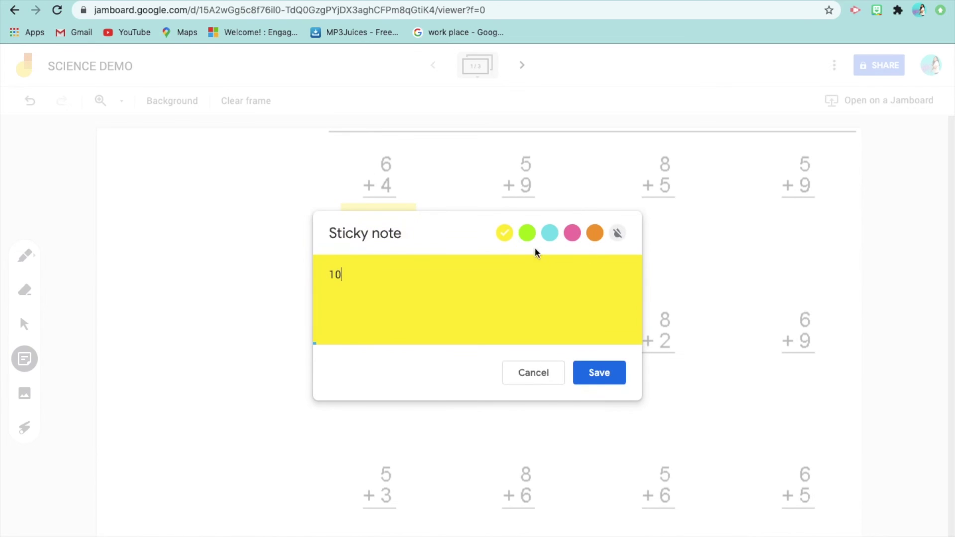
{"action": "left_click", "coordinate": [528, 233]}
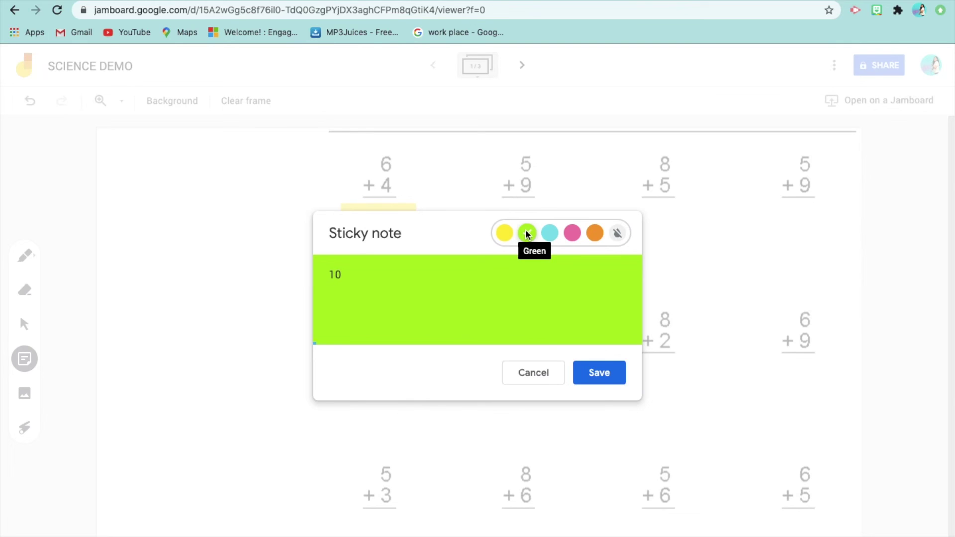
{"action": "left_click", "coordinate": [385, 272]}
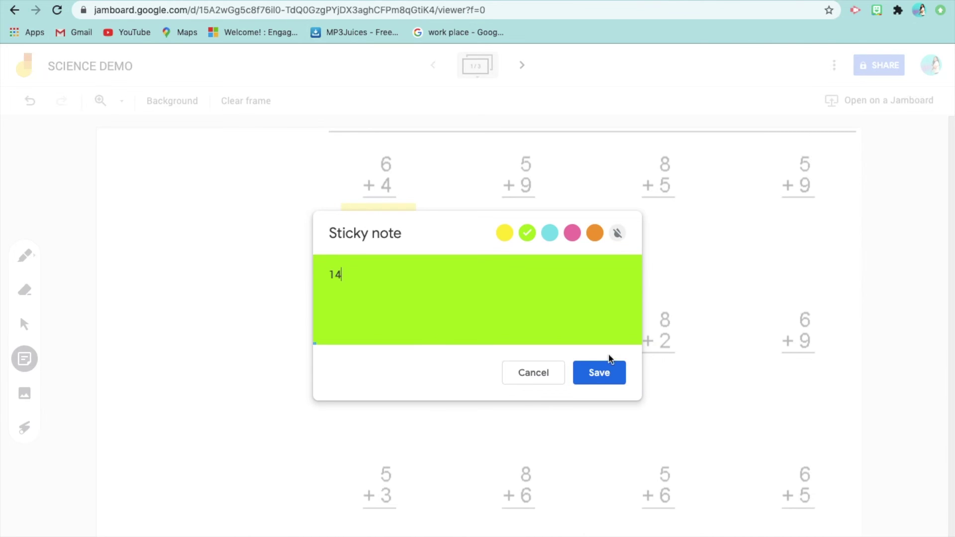
{"action": "left_click", "coordinate": [608, 373]}
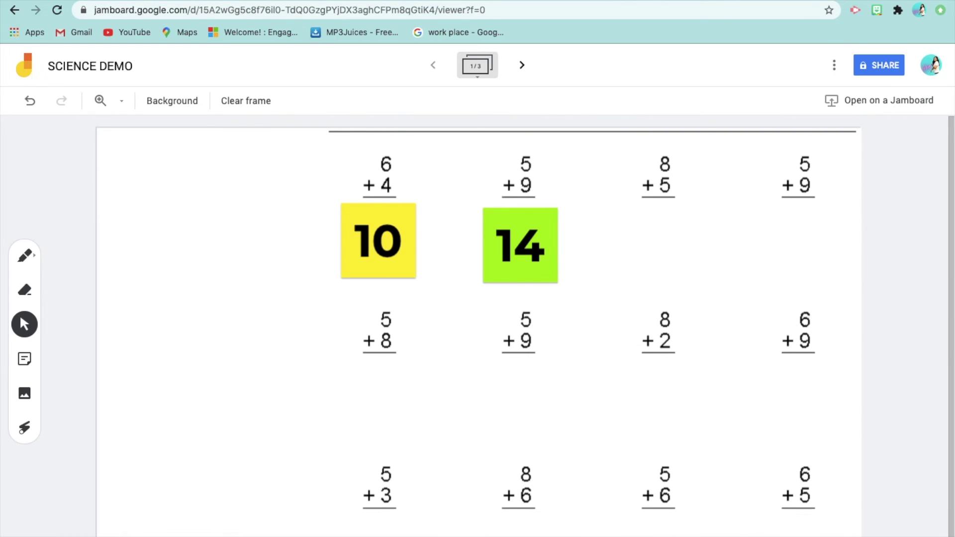
{"action": "key", "text": "ctrl+Tab"}
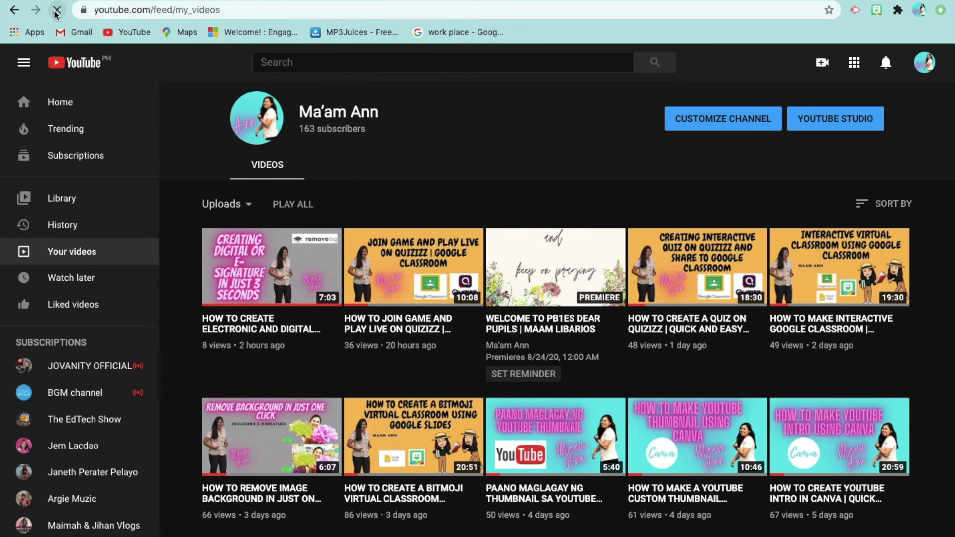